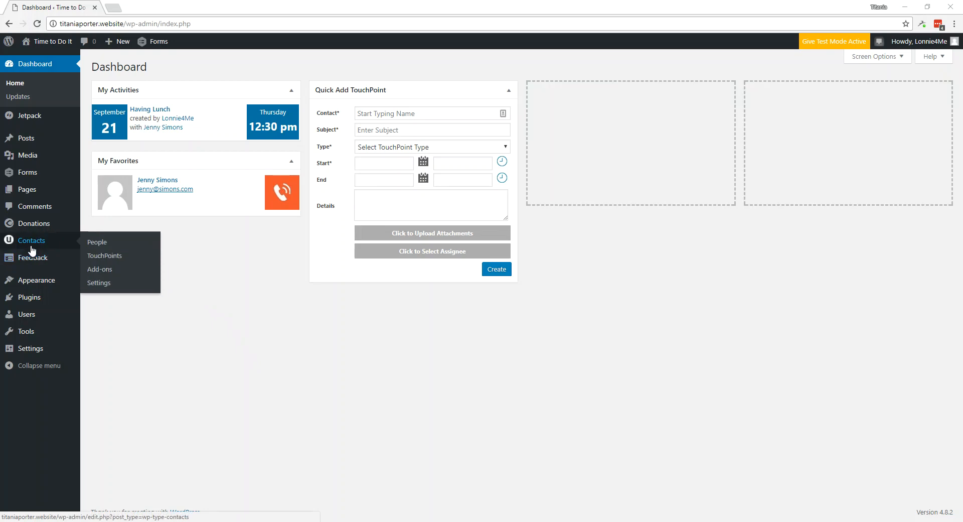
- Open the Contacts Settings page listing the Contact Form, Meeting, Note and Phone TouchPoint types
left_click(99, 284)
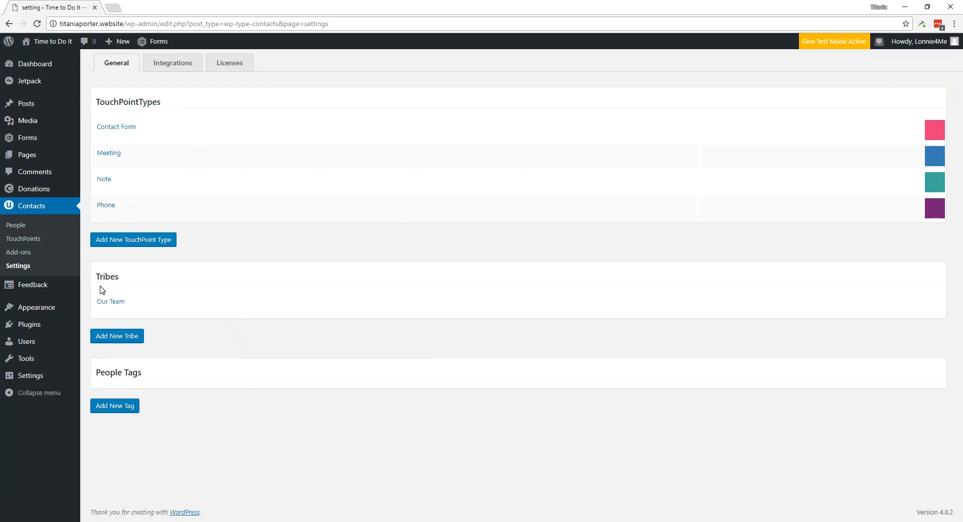
mouse_move(152, 212)
- Add a Parents TouchPoint type nested under Meeting, coloured orange
left_click(128, 243)
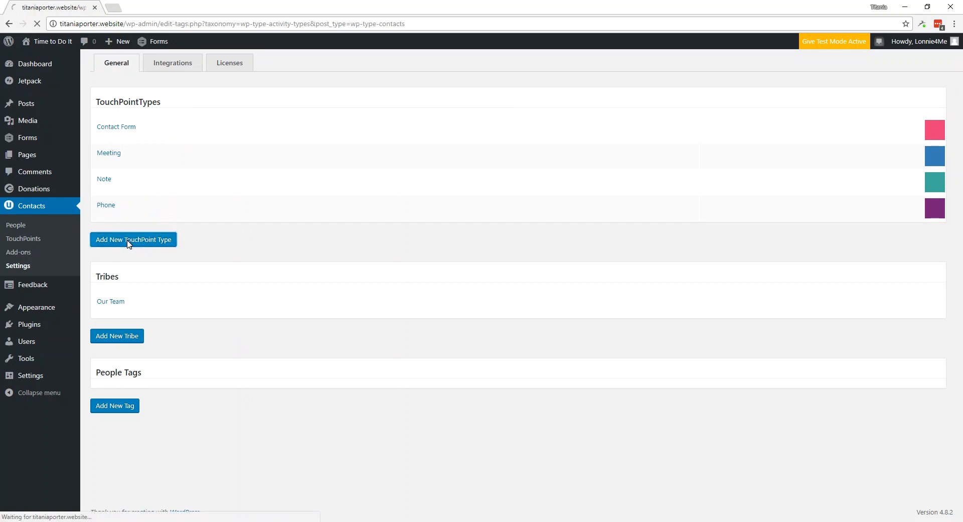
mouse_move(429, 169)
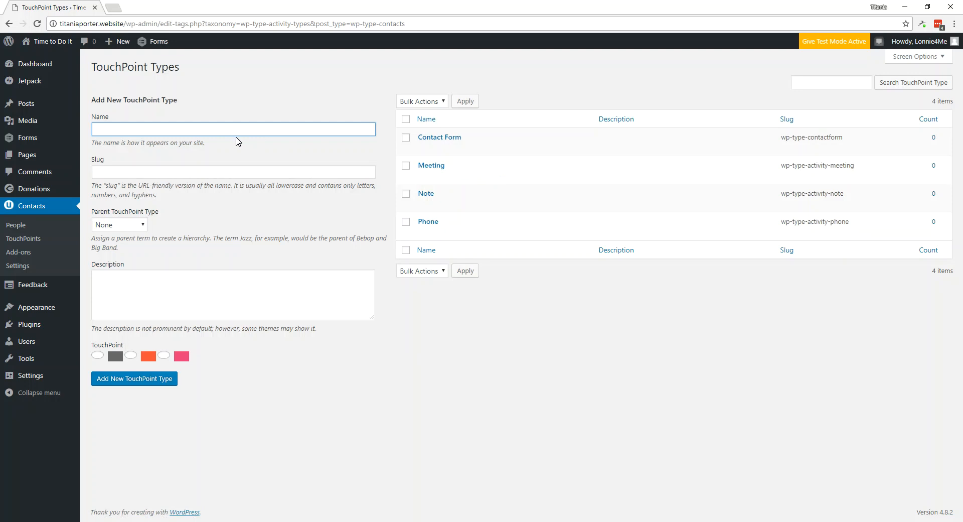
type("Parents")
left_click(121, 174)
left_click(141, 226)
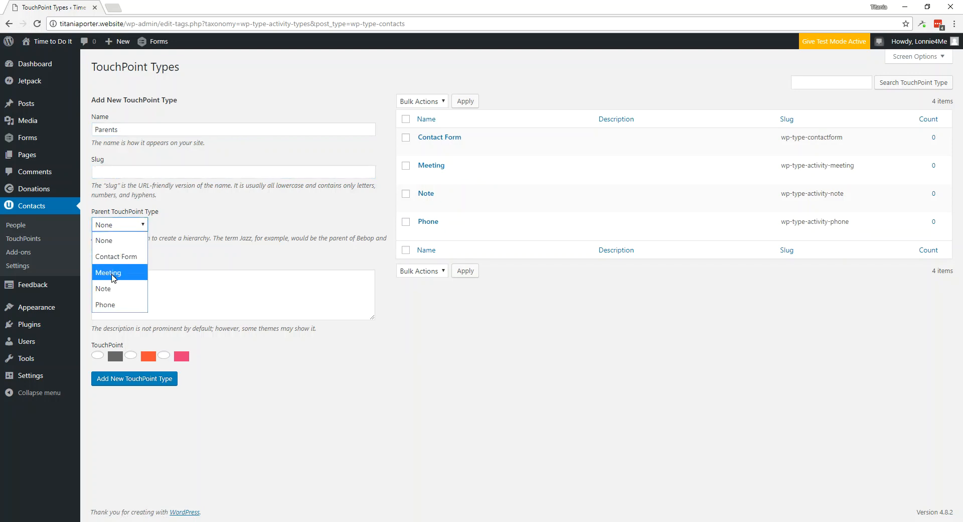
left_click(112, 276)
left_click(131, 356)
left_click(129, 382)
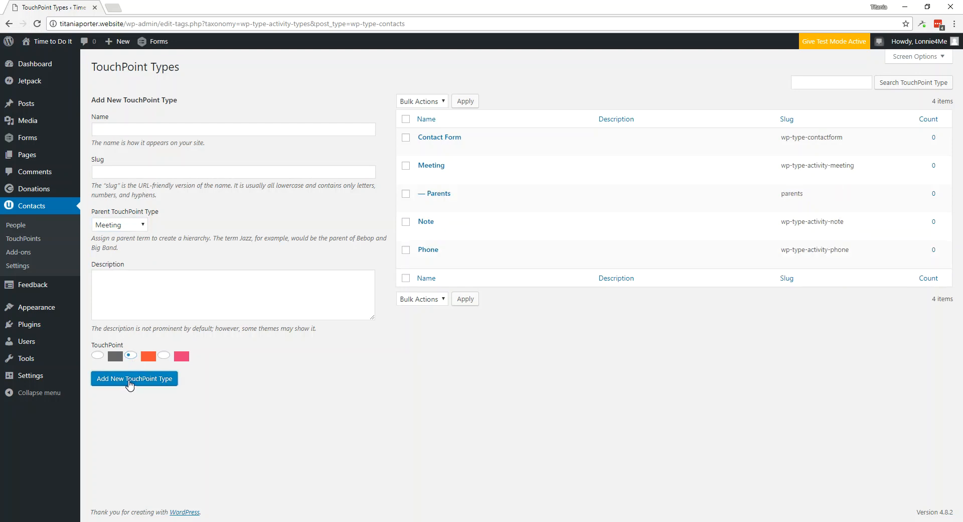
- Add a Students TouchPoint type under Meeting, coloured pink
left_click(95, 130)
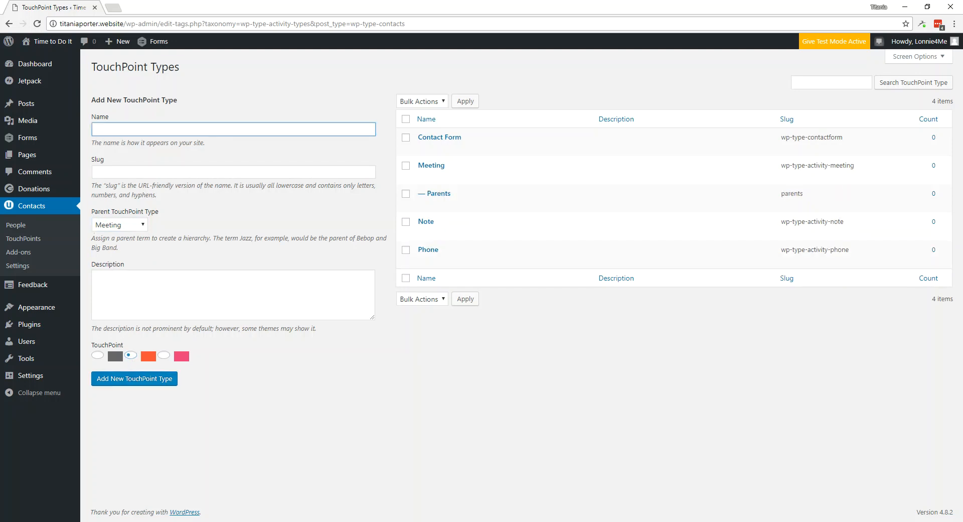
type("Students")
left_click(164, 355)
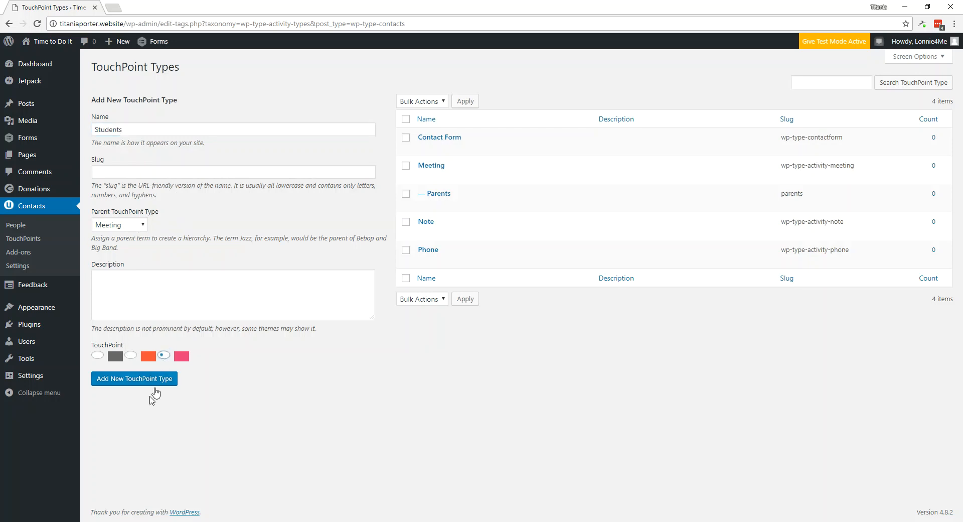
left_click(129, 379)
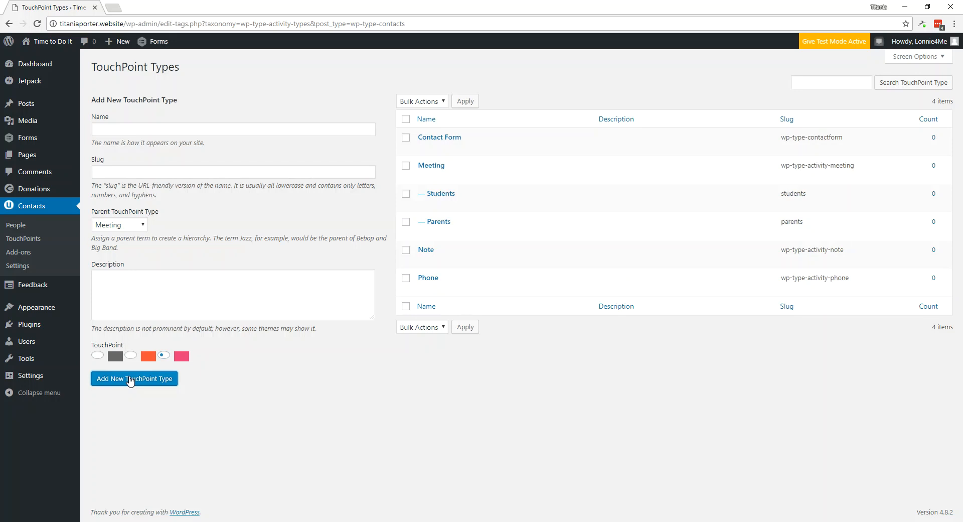
left_click(23, 266)
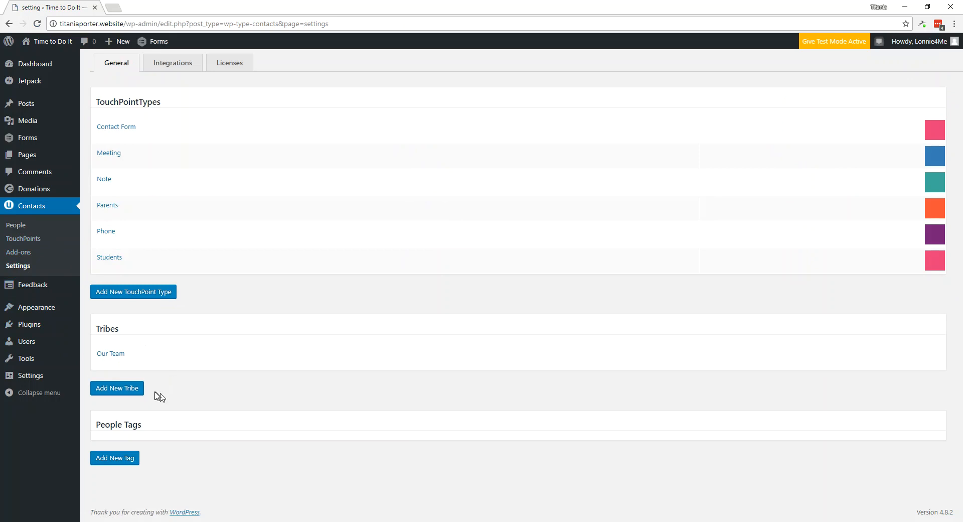
- Add the tribes Email Signups and Math
left_click(107, 389)
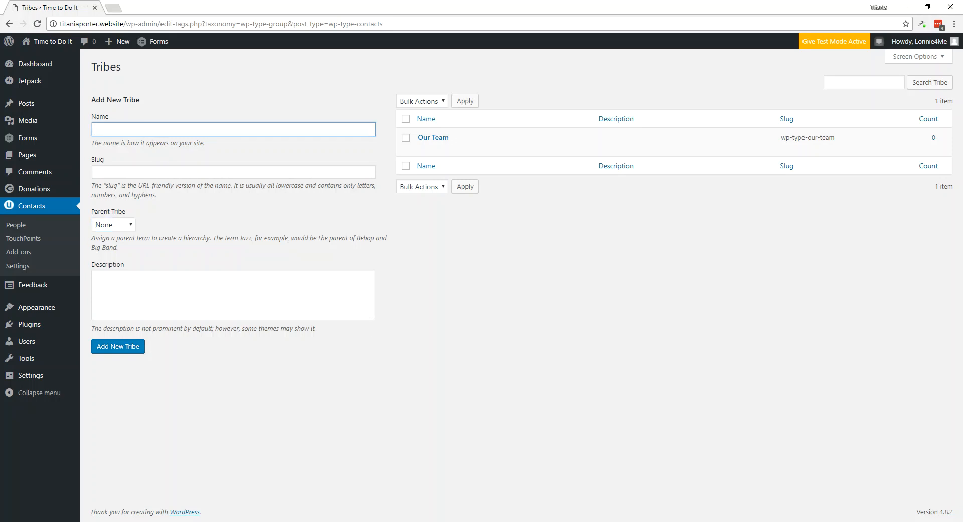
type("Email Signups")
left_click(128, 353)
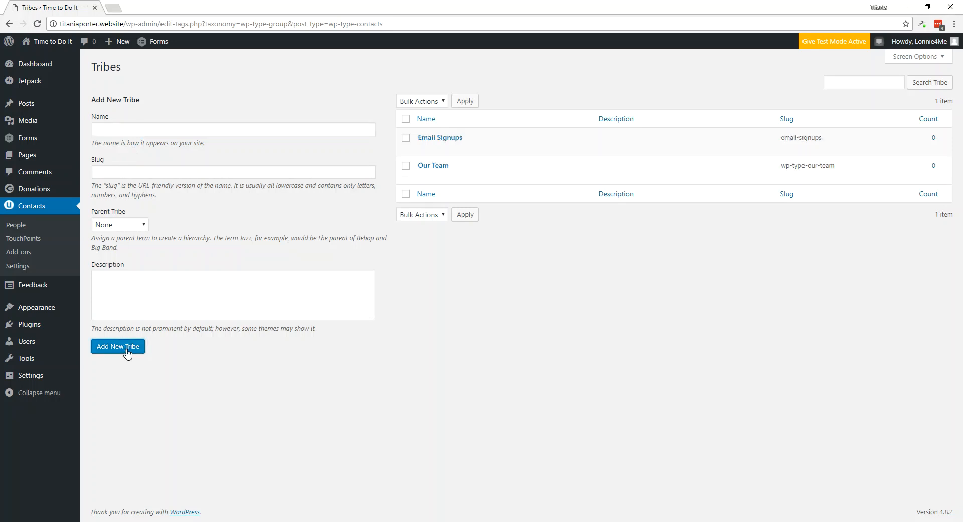
left_click(114, 130)
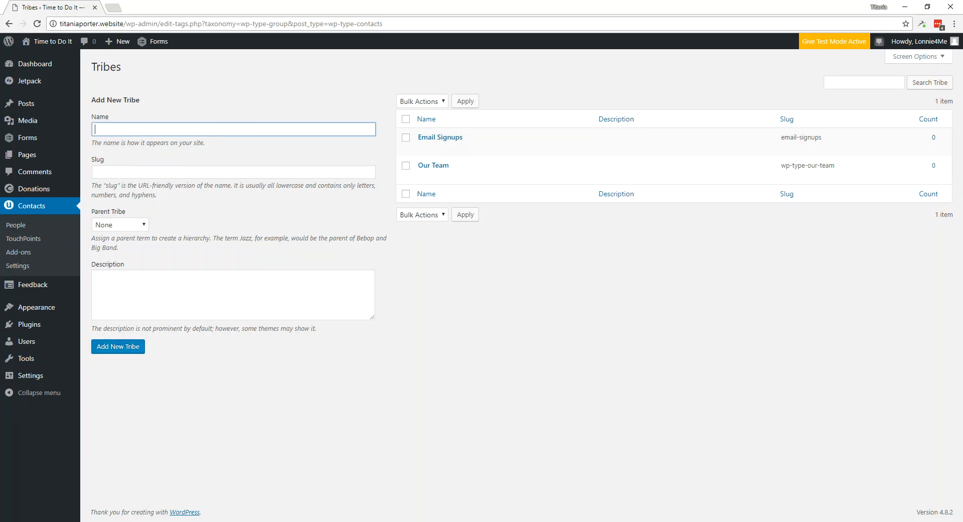
type("Math")
left_click(119, 349)
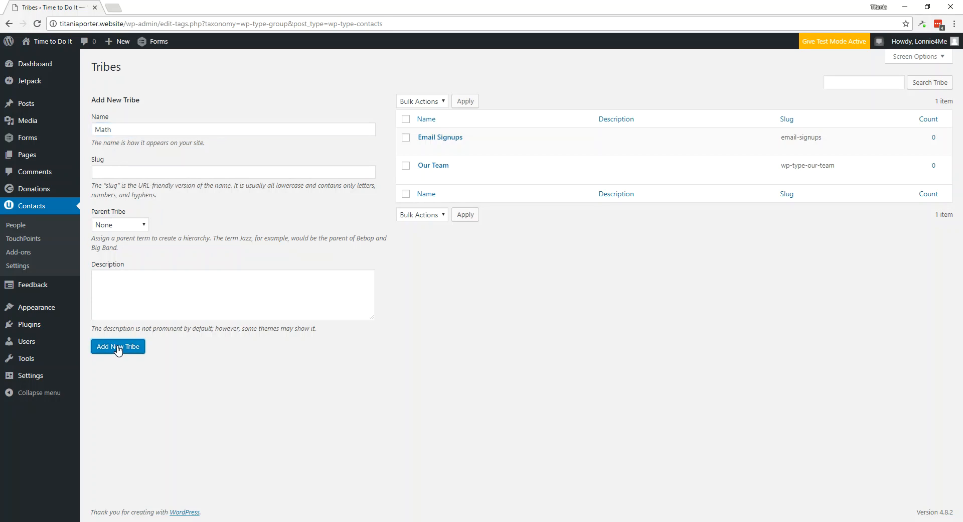
- Add the tribes Reading and Grammar
left_click(116, 129)
type("Reading")
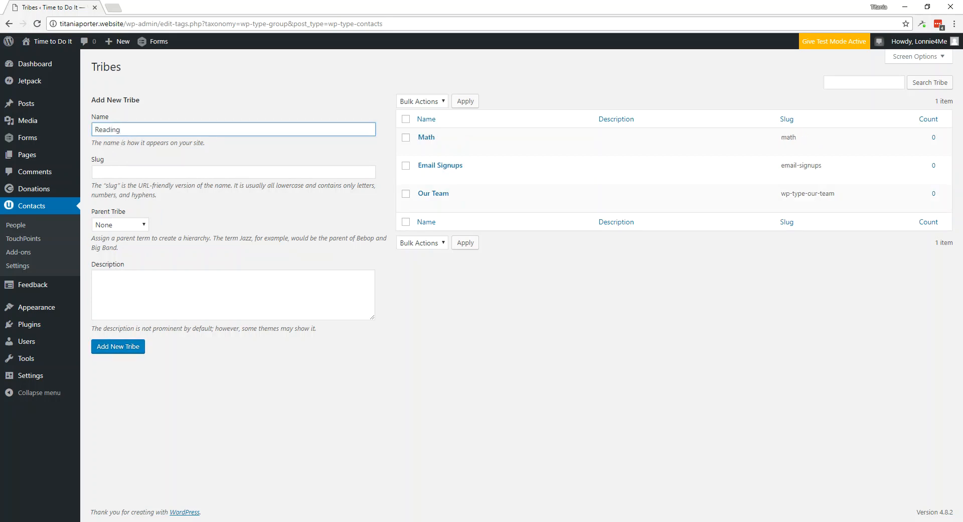
left_click(109, 348)
left_click(154, 129)
type("Grammar")
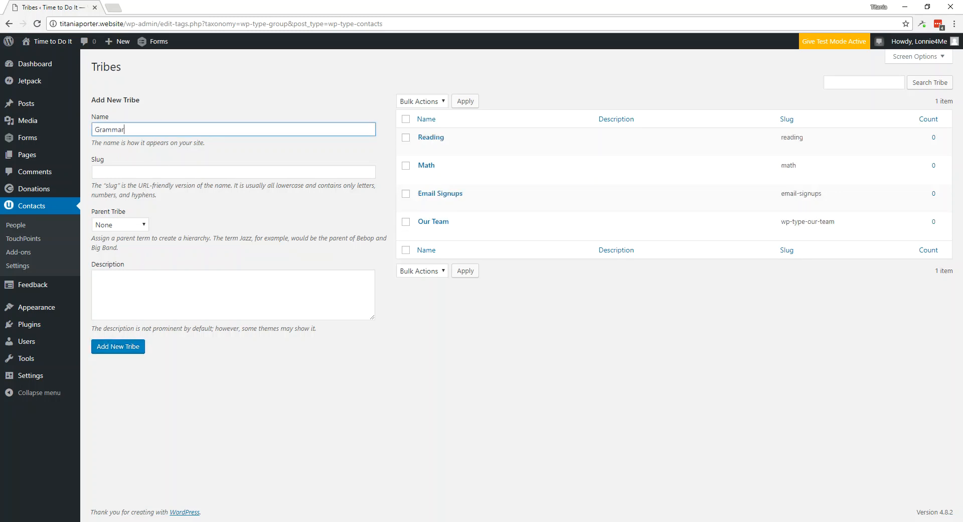
left_click(120, 351)
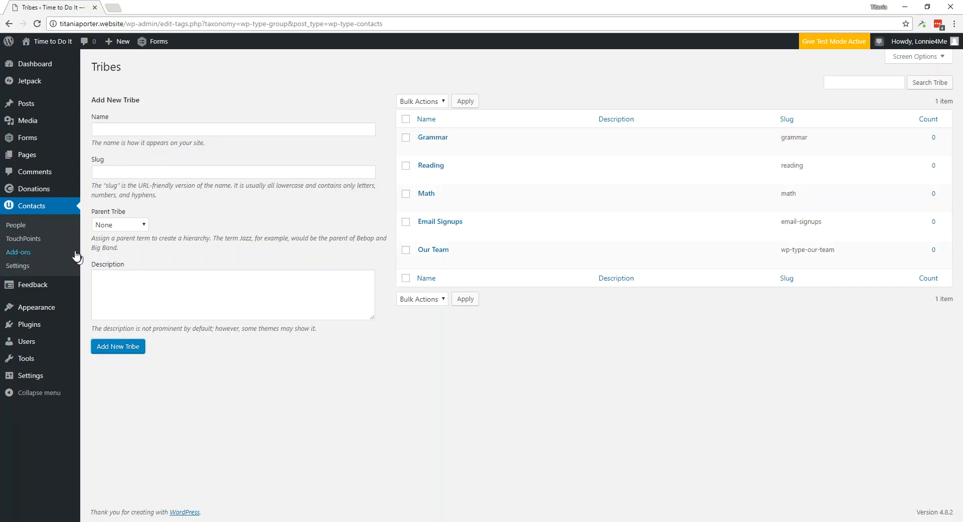
left_click(11, 266)
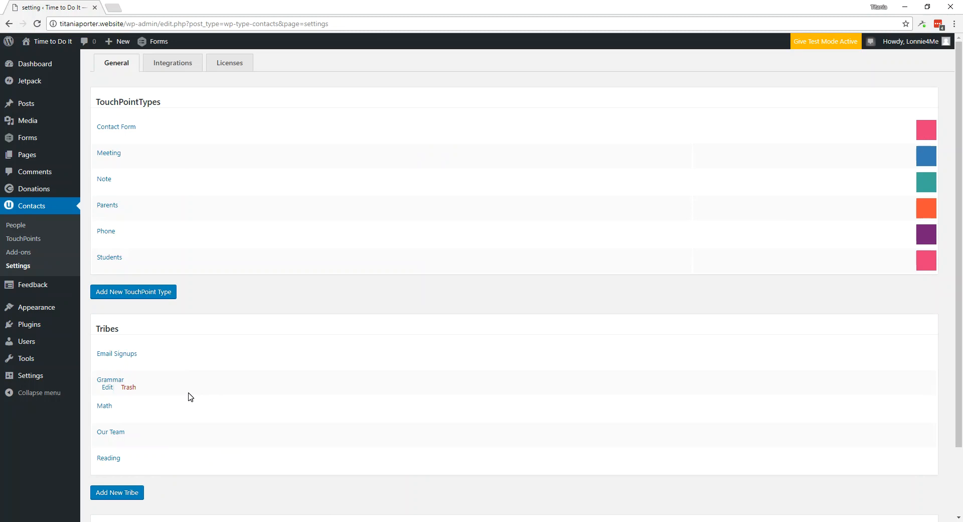
- Create the people tag Walker High
scroll(190, 397, "down", 2)
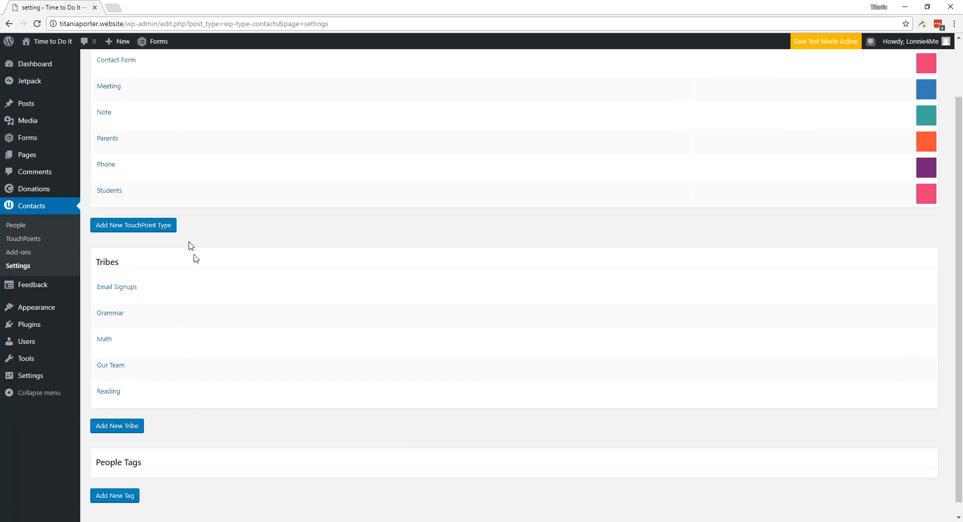
scroll(223, 347, "down", 1)
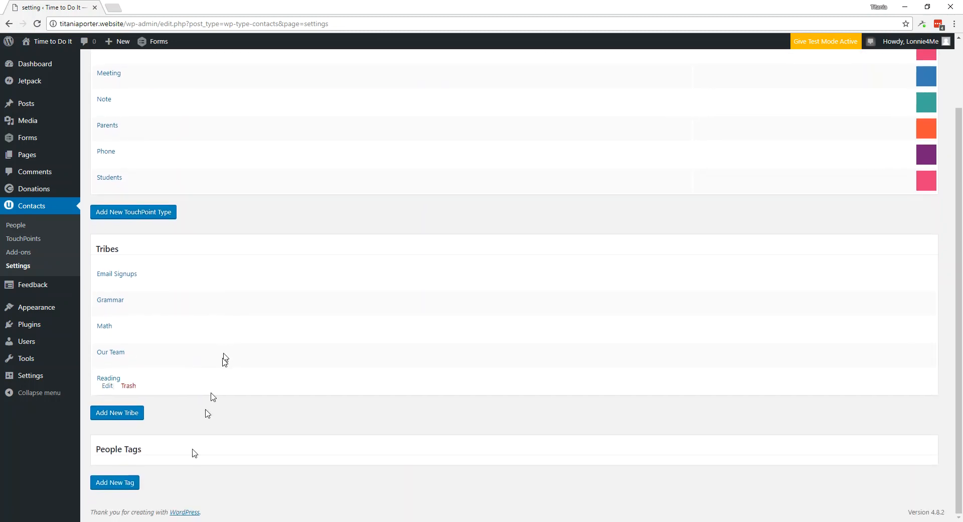
left_click(129, 484)
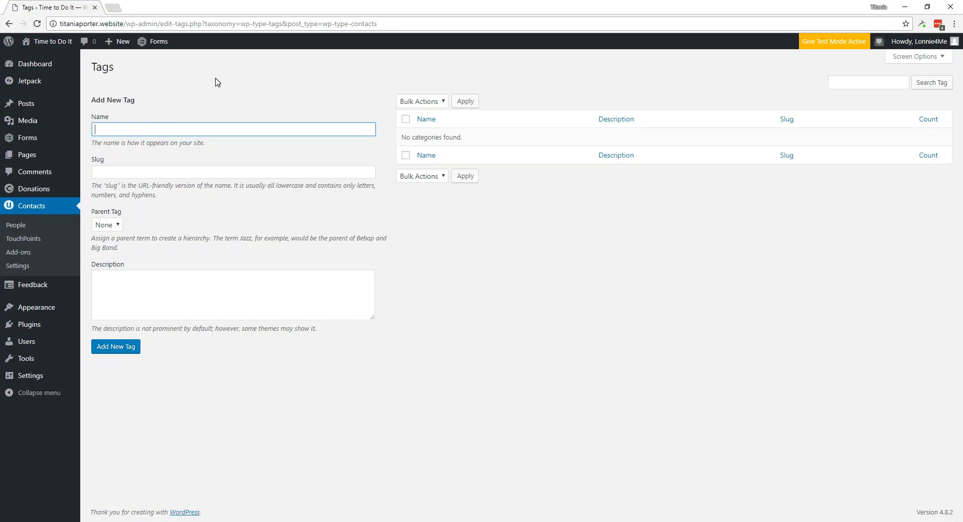
type("Walker High")
left_click(129, 350)
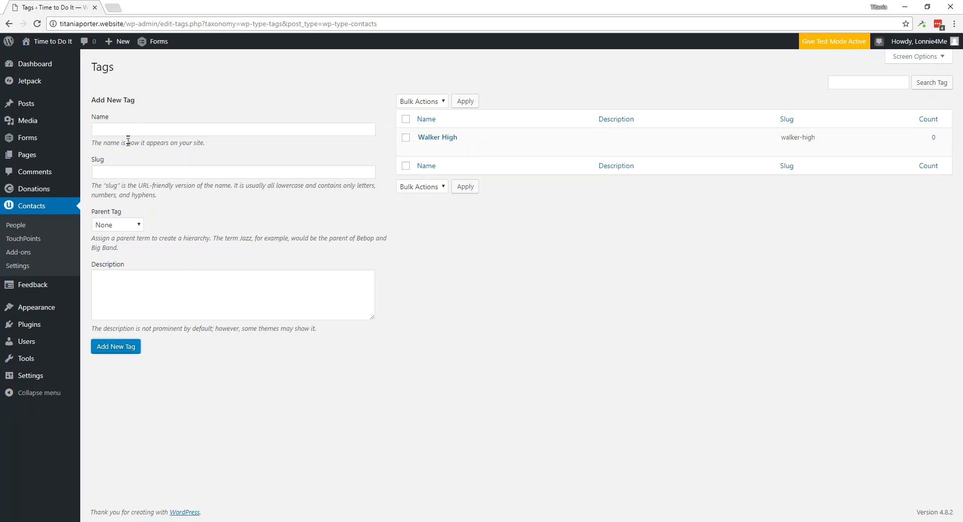
- Create the people tags Bellview Elementary and Peanut Allergies
left_click(150, 130)
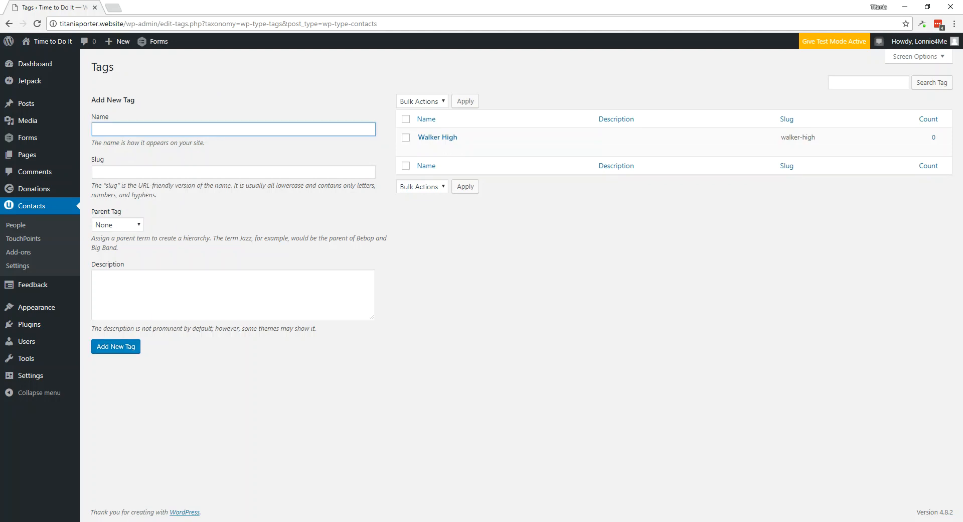
type("Bellview Elementary")
left_click(116, 352)
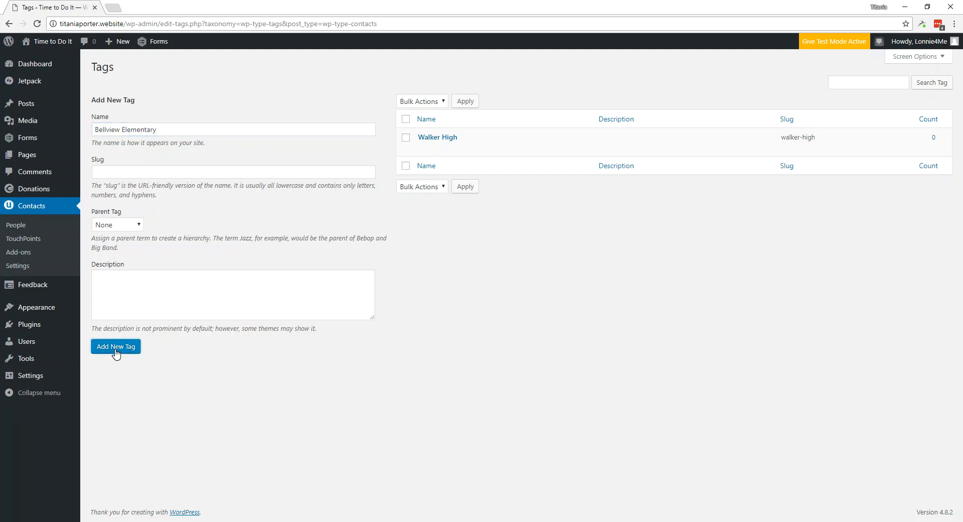
left_click(136, 130)
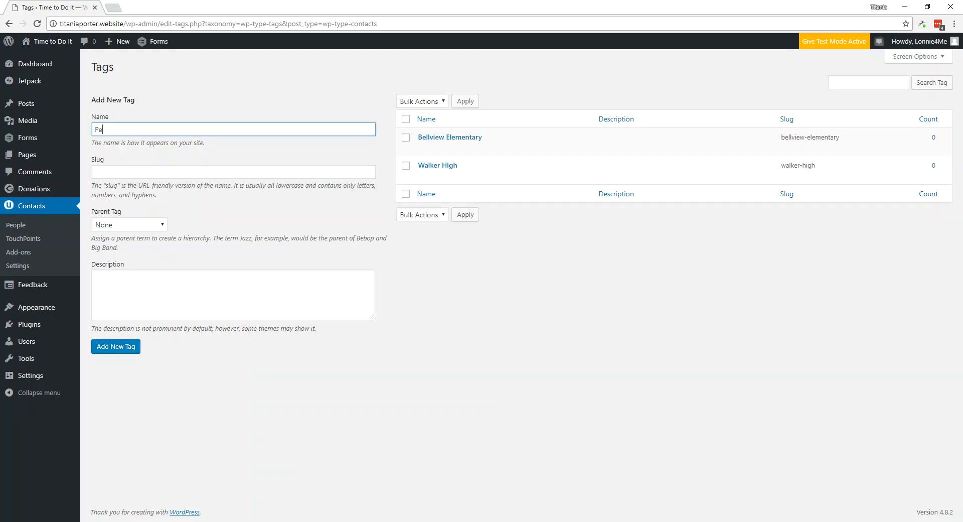
type("Peanut Allergies")
left_click(129, 346)
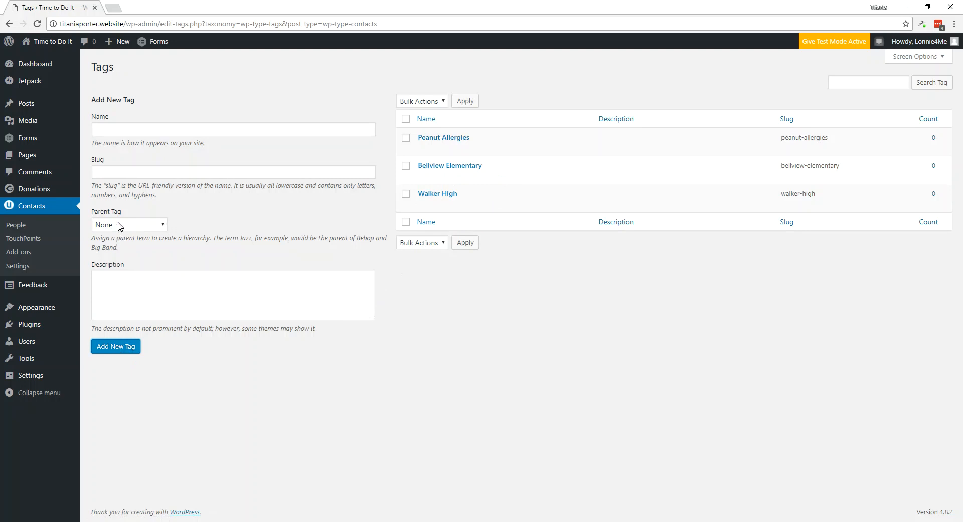
mouse_move(461, 202)
- From the People list, start a new Human contact
left_click(27, 268)
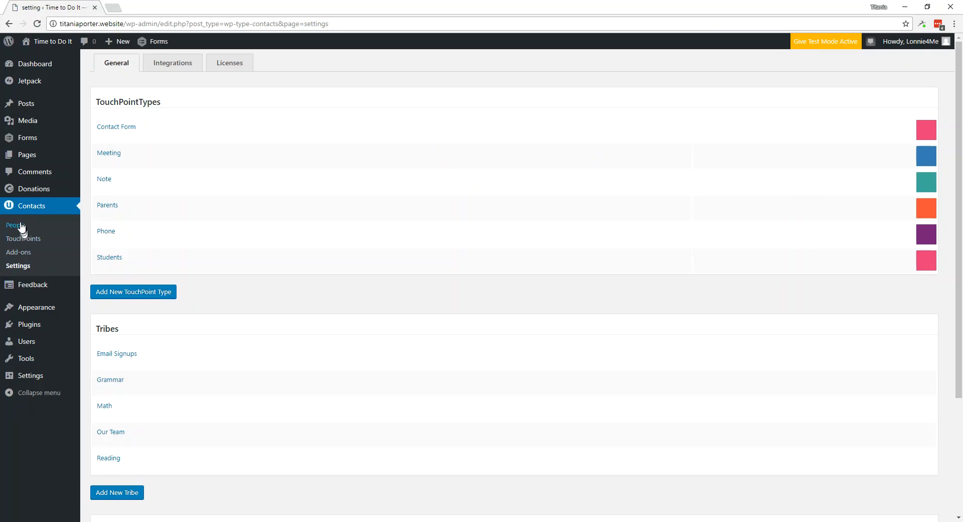
left_click(21, 229)
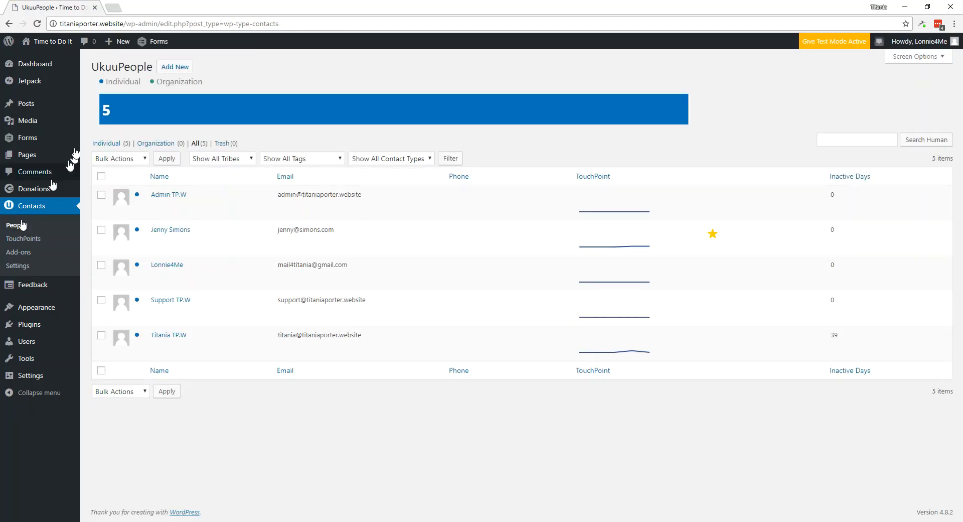
left_click(176, 67)
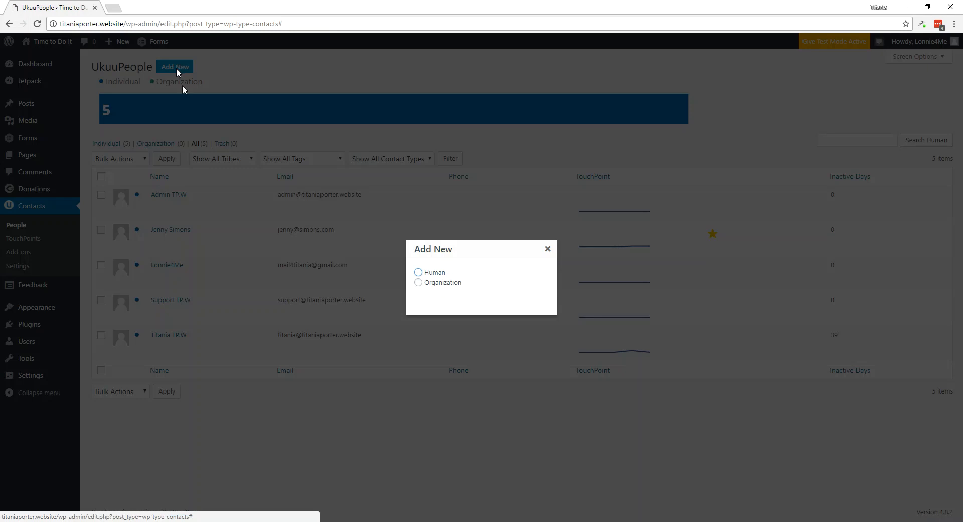
left_click(418, 273)
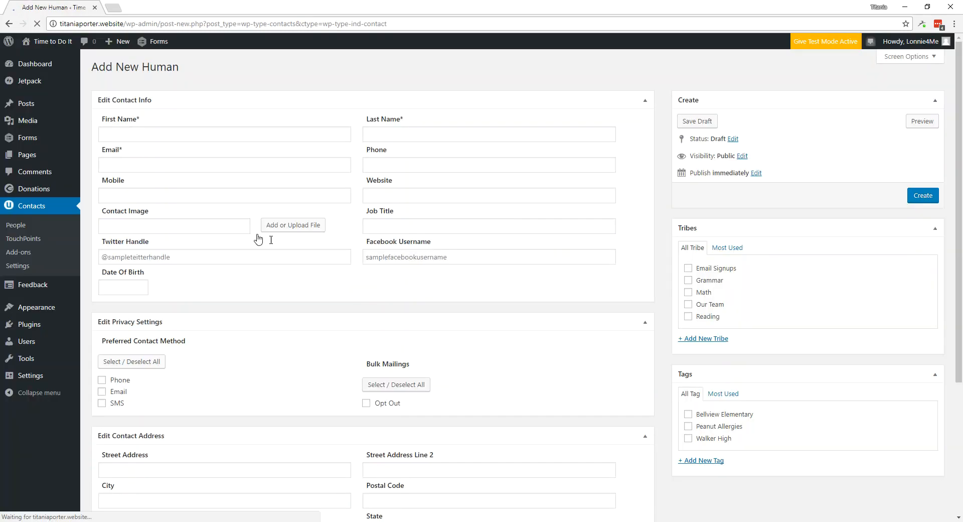
- Enter the contact's first name, last name and email address
left_click(151, 134)
key("Tab")
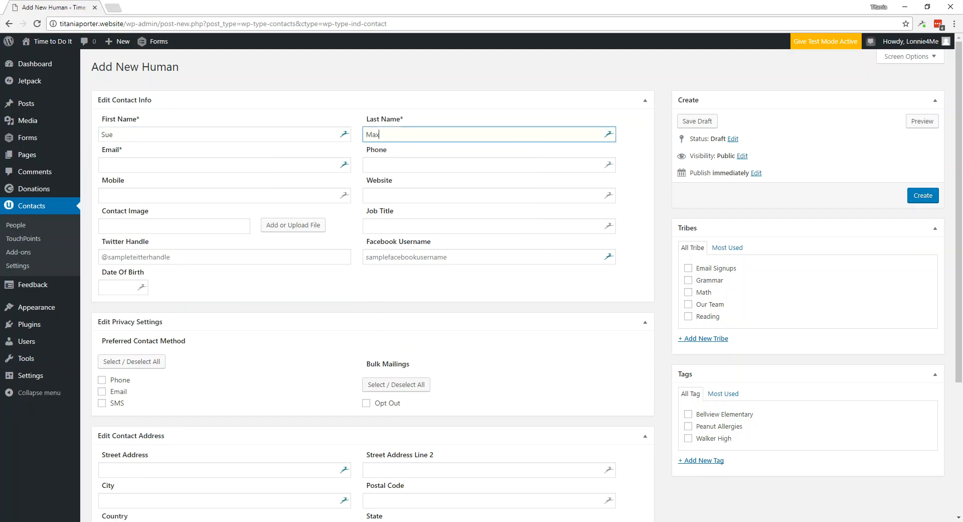
key("Tab")
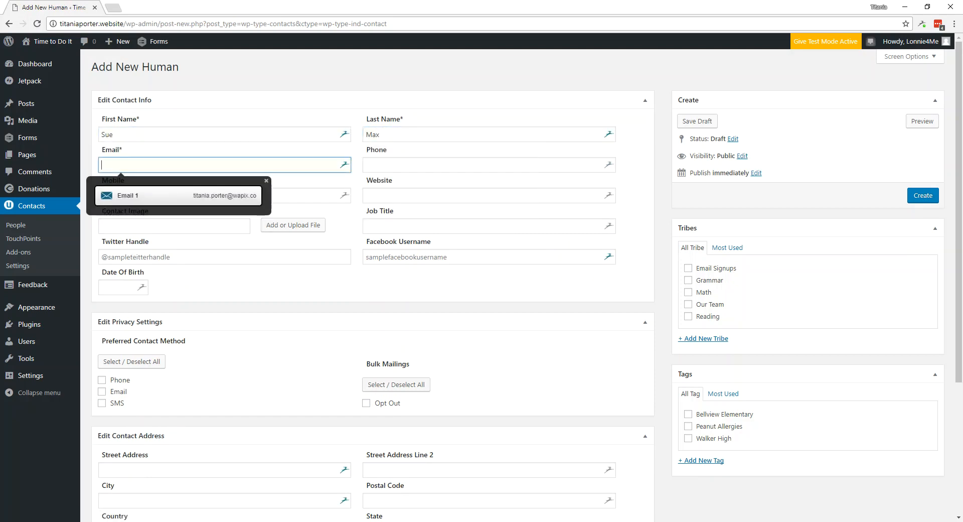
key("Tab")
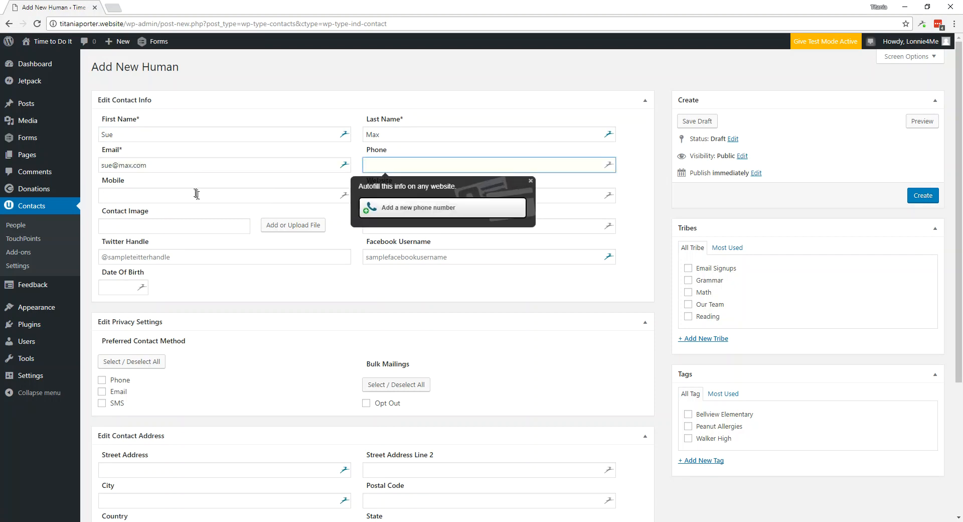
left_click(553, 291)
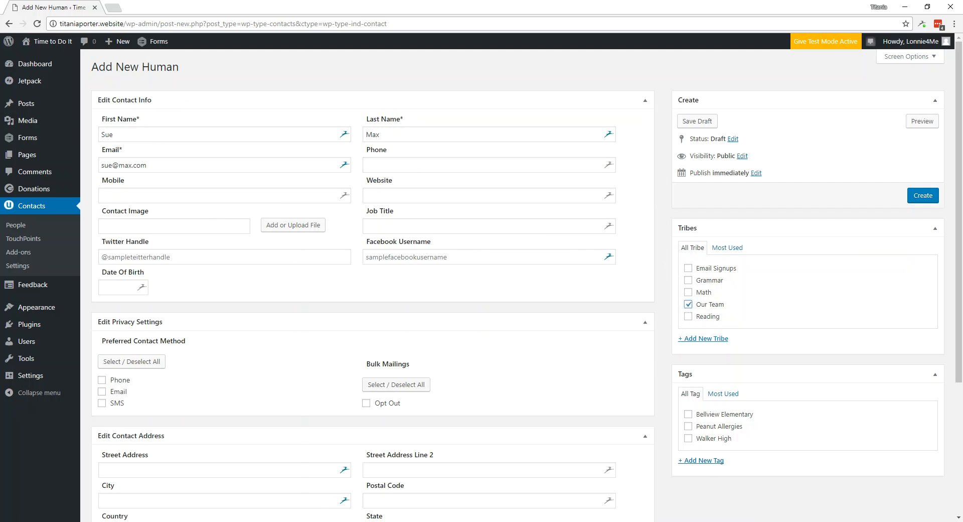
- Create the contact in the Our Team tribe
scroll(670, 462, "down", 3)
scroll(720, 338, "down", 1)
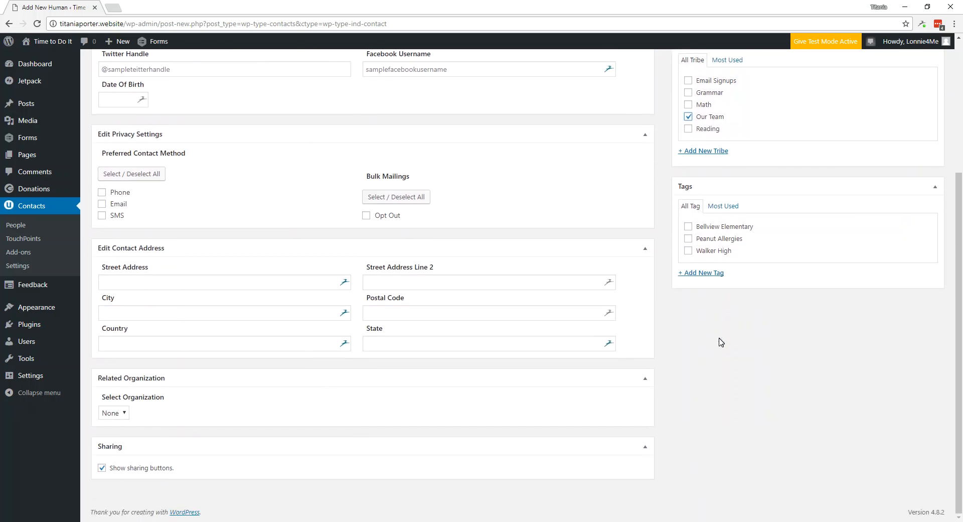
scroll(705, 366, "up", 4)
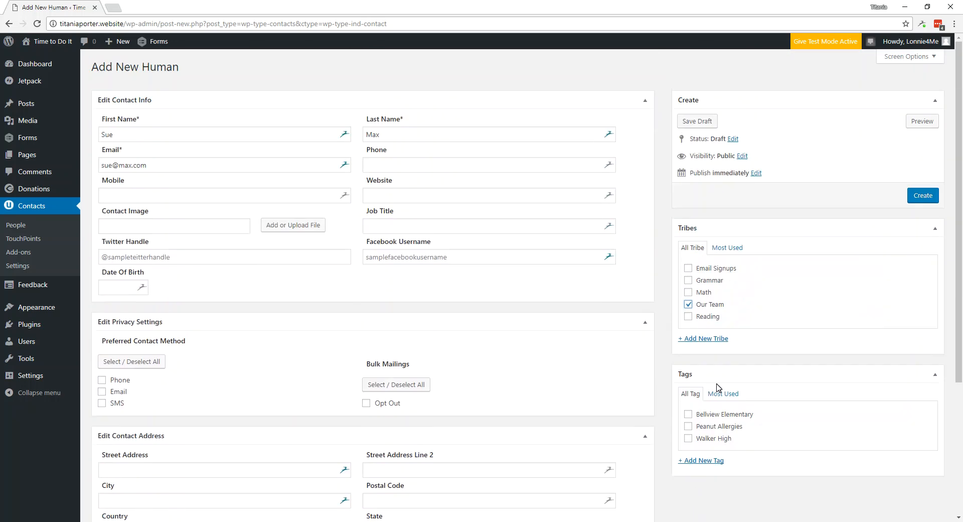
left_click(915, 197)
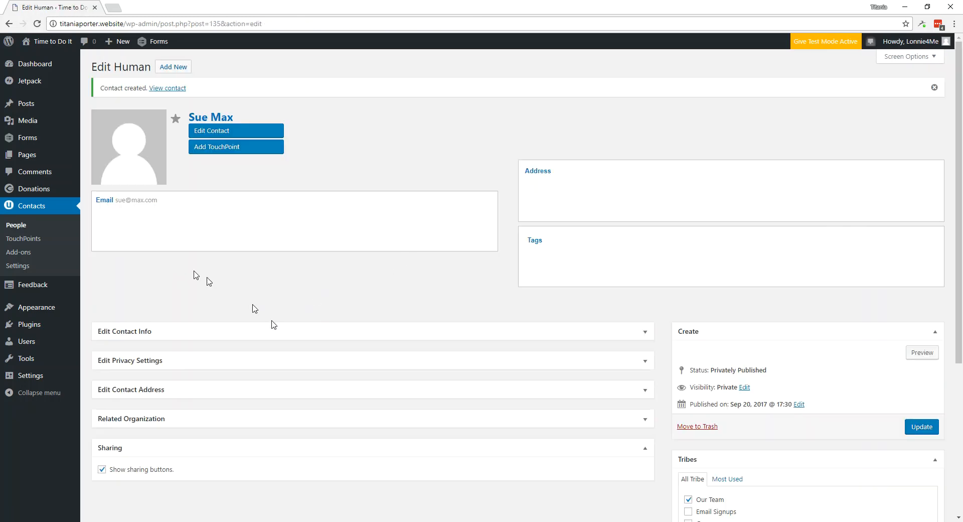
- Start another human contact and enter its first name, last name and email
left_click(164, 71)
left_click(415, 273)
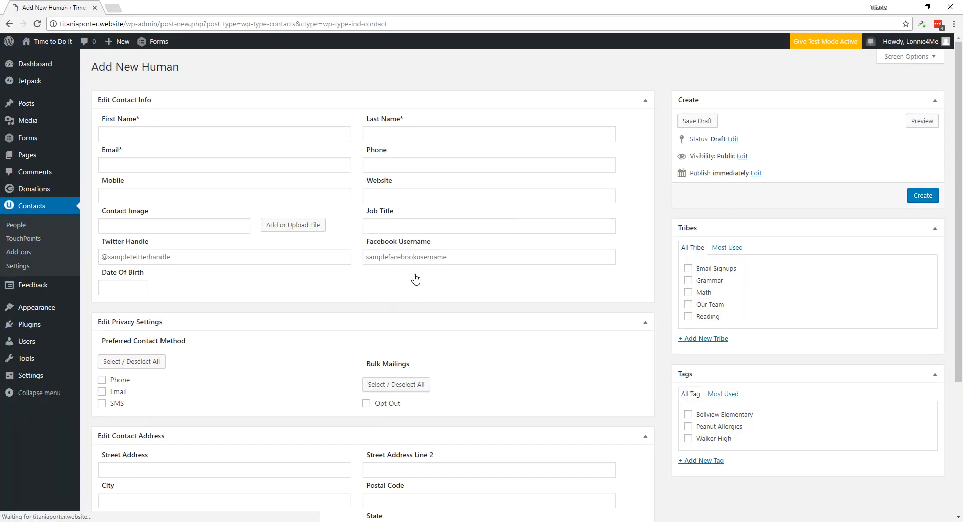
left_click(171, 134)
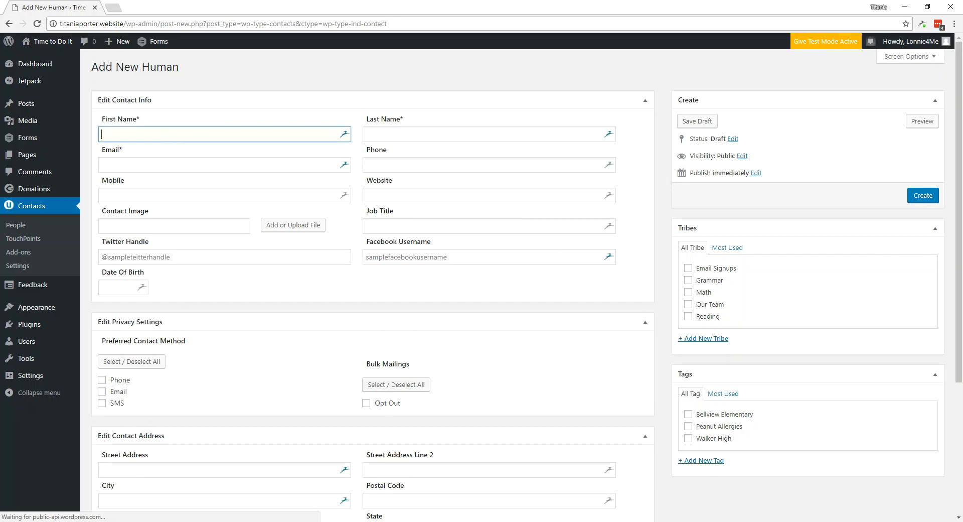
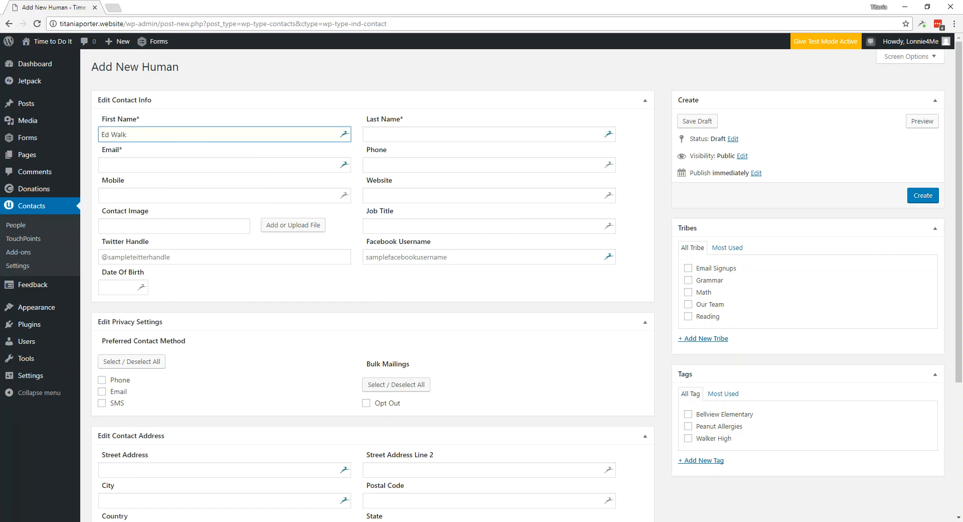
key("Tab")
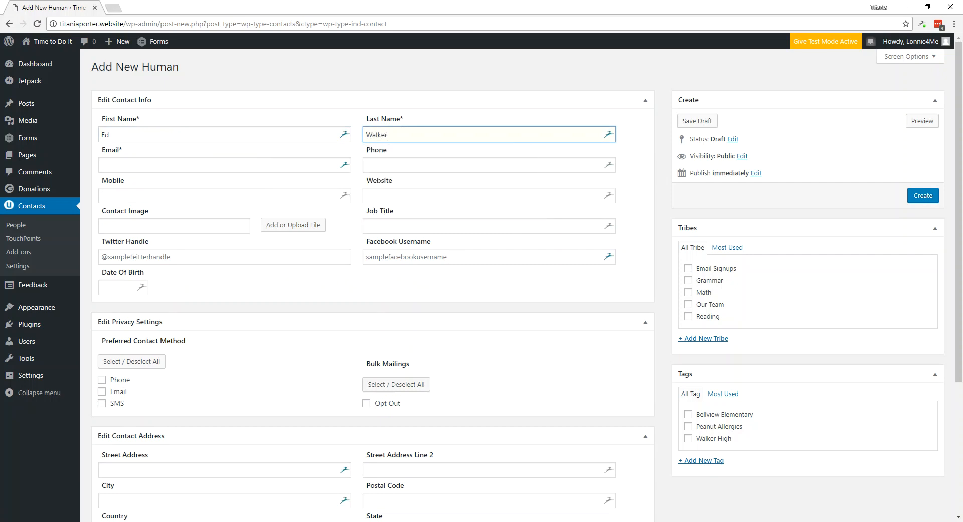
key("Tab")
type("ed")
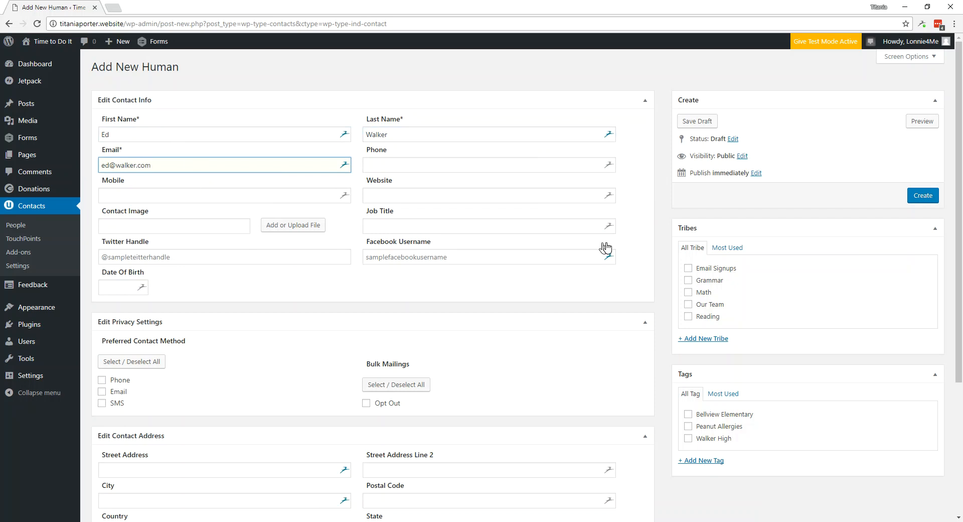
- Add the contact to Our Team, create it, and bring up the Human-or-Organization chooser
left_click(688, 304)
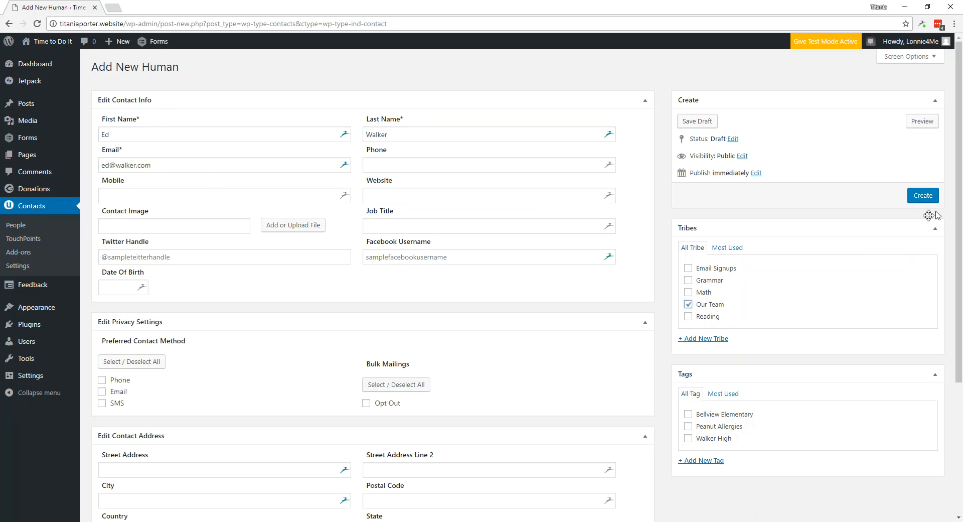
left_click(926, 195)
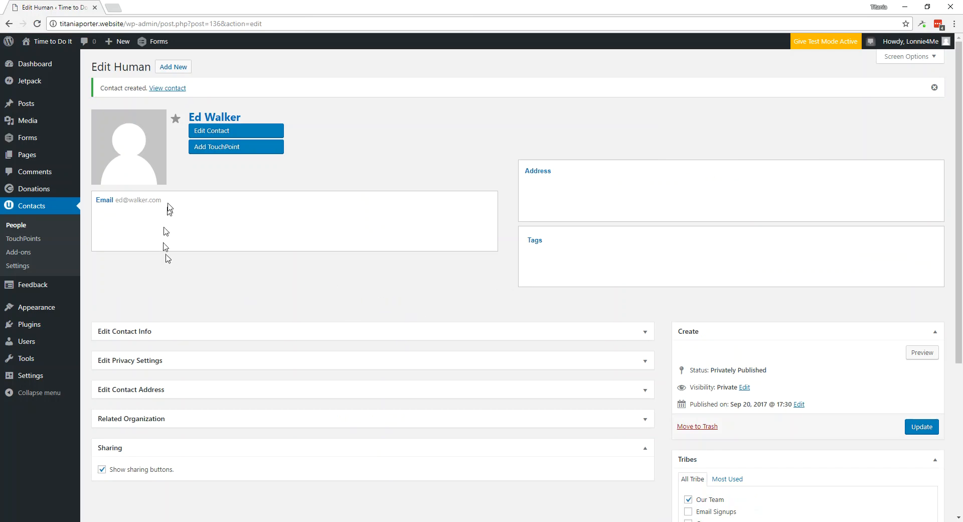
left_click(173, 70)
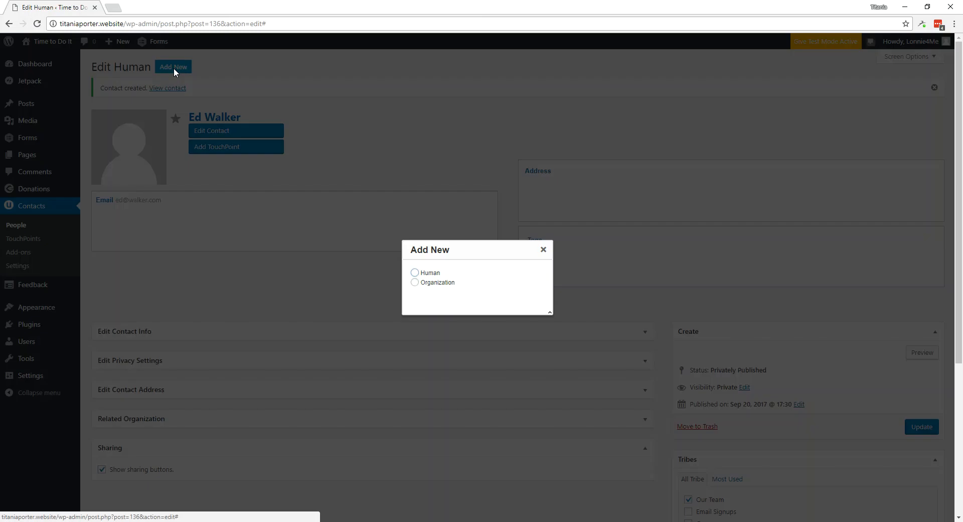
- Create an organization contact with the family's display name and email, in the Math tribe
left_click(429, 285)
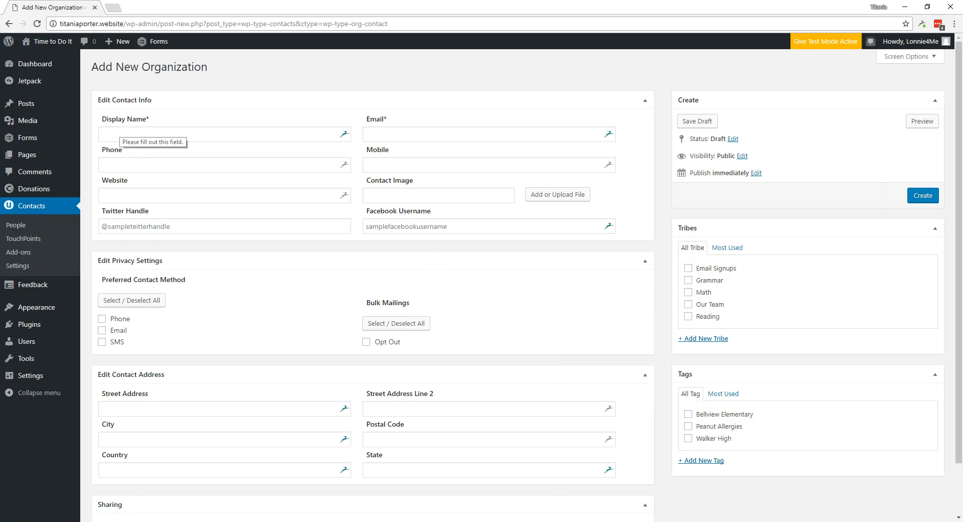
left_click(123, 134)
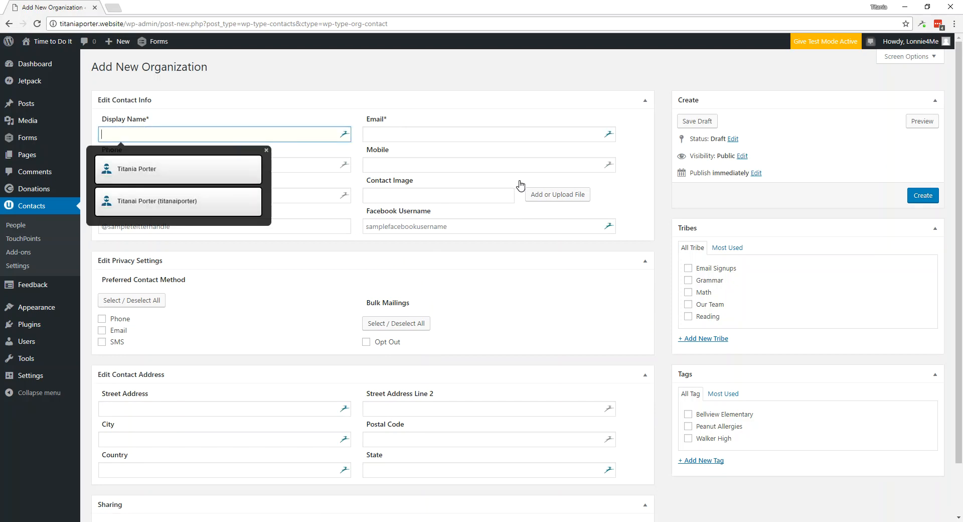
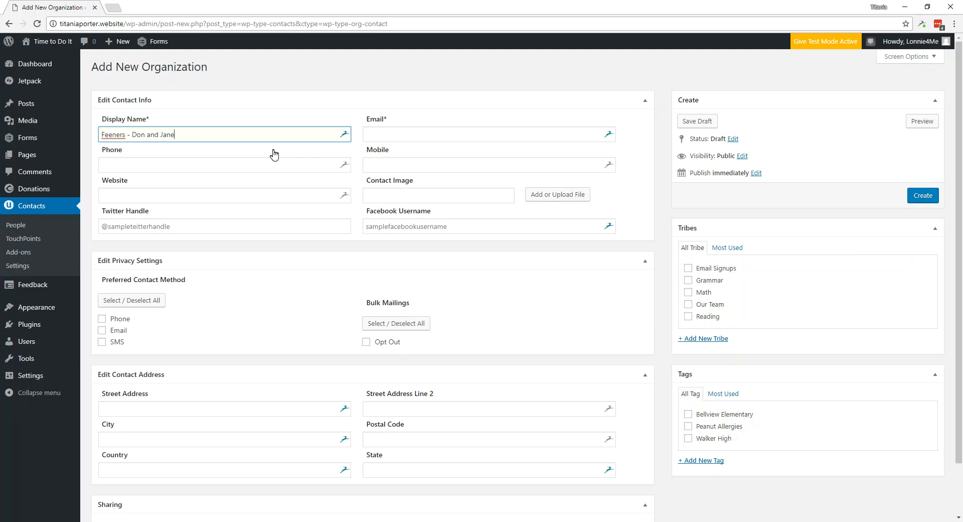
left_click(385, 134)
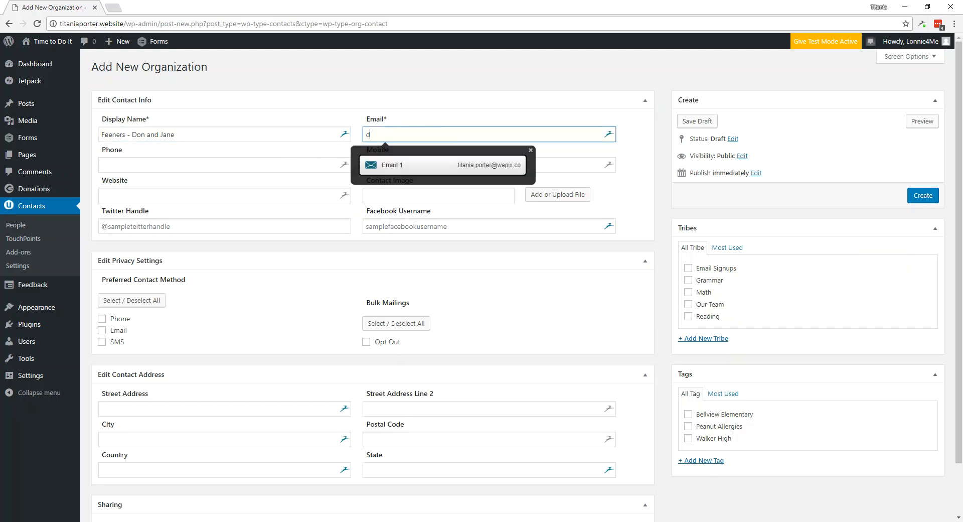
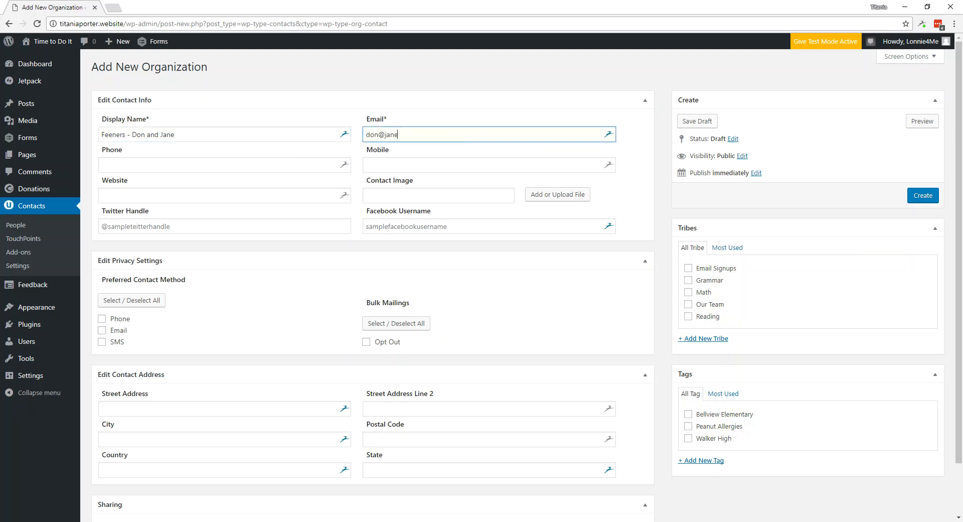
left_click(689, 293)
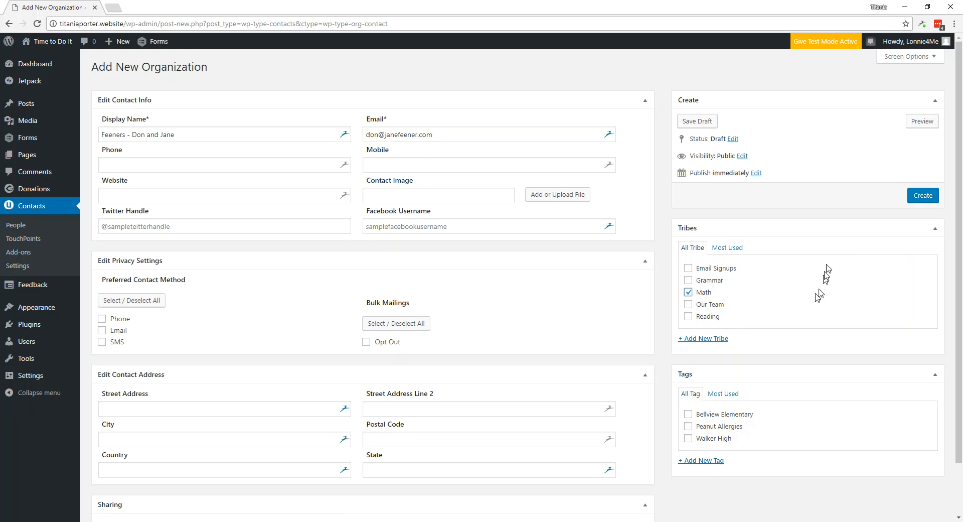
left_click(924, 197)
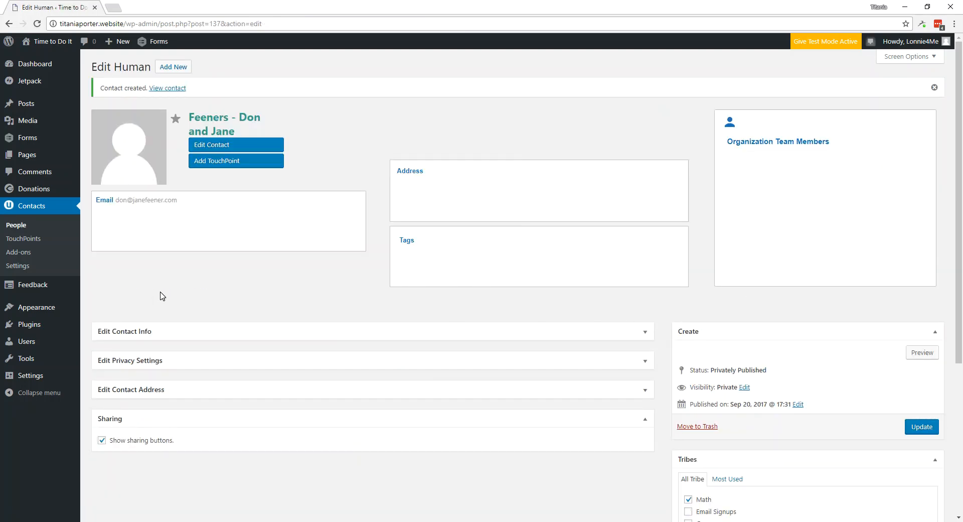
- Dismiss the new-contact chooser and mark the current contact as a favourite
left_click(166, 67)
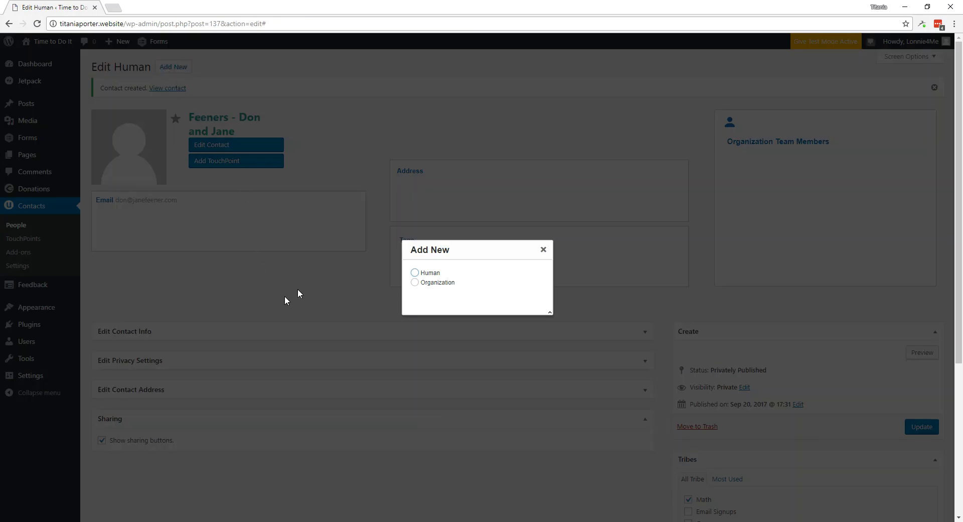
left_click(543, 250)
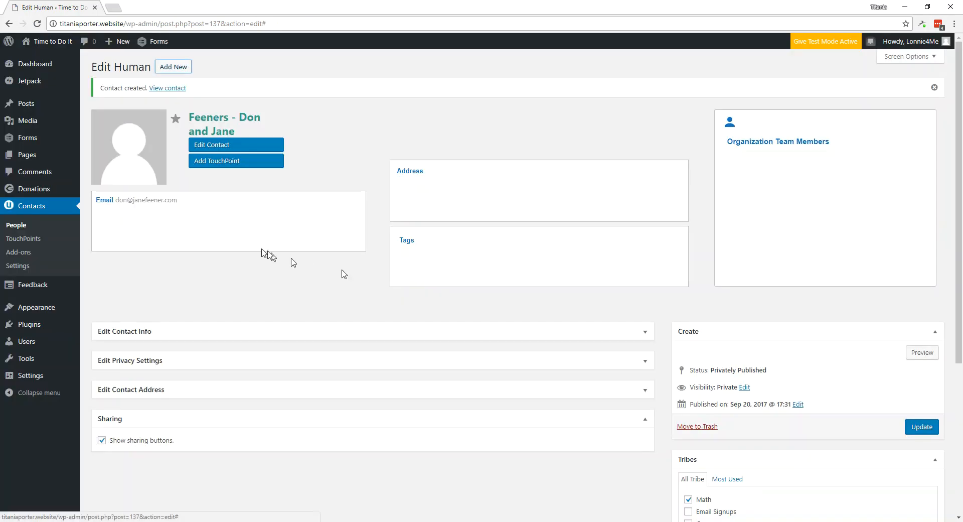
left_click(176, 121)
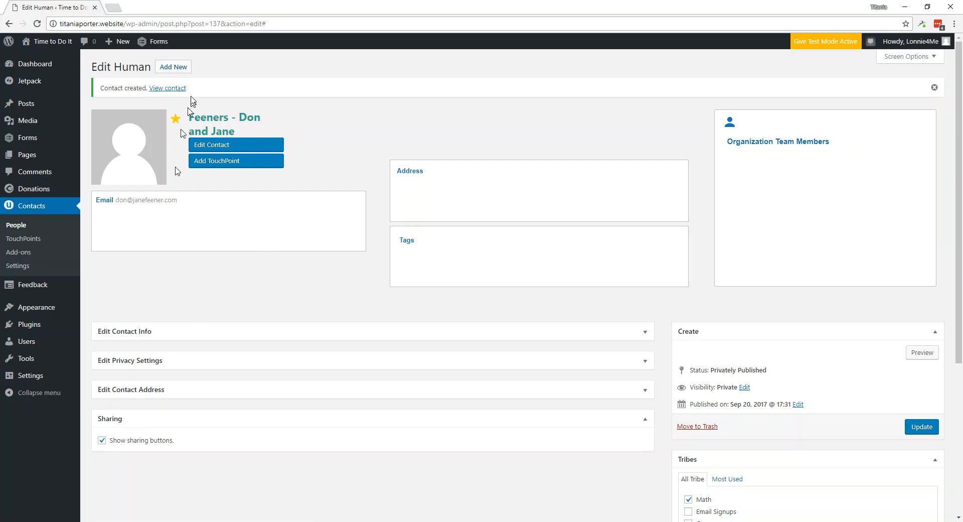
- Start a new human contact and enter its first name, last name and e-mail
left_click(180, 69)
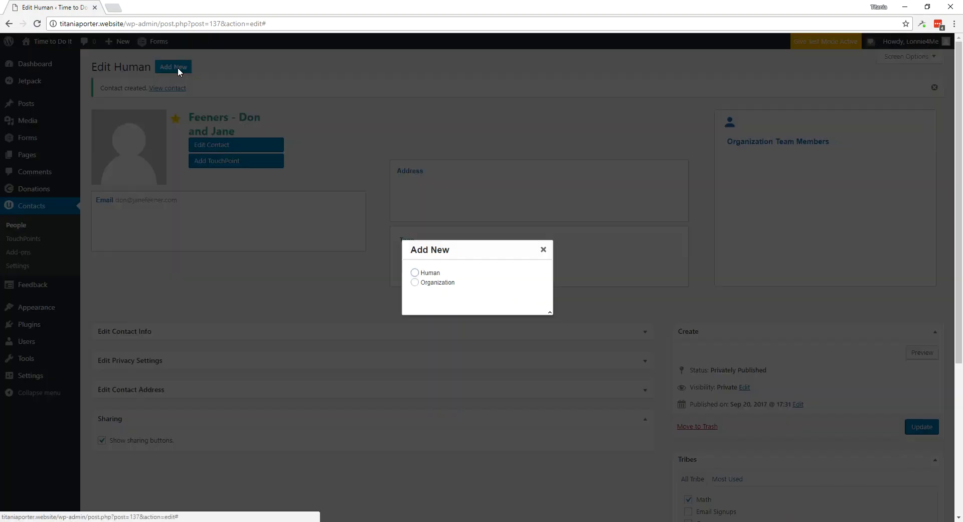
left_click(415, 273)
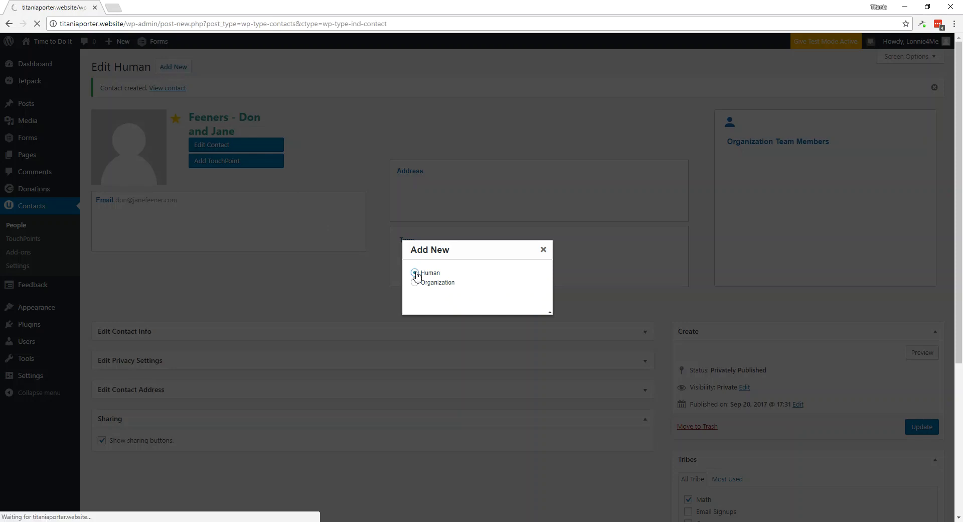
left_click(139, 135)
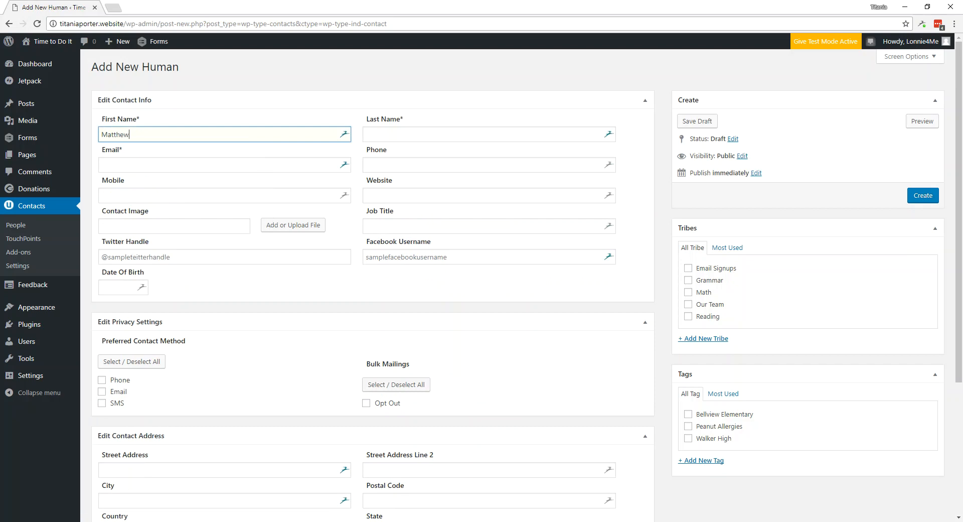
key("Tab")
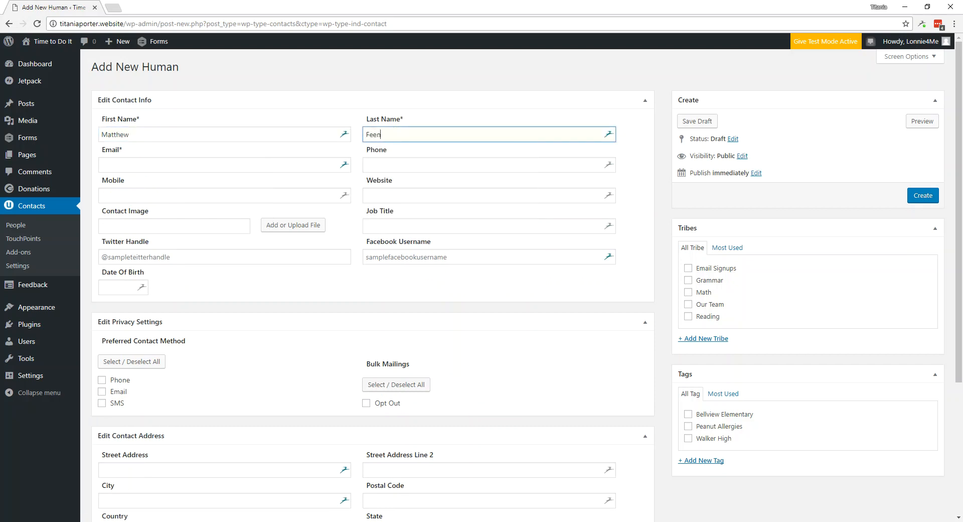
left_click(116, 165)
key("Tab")
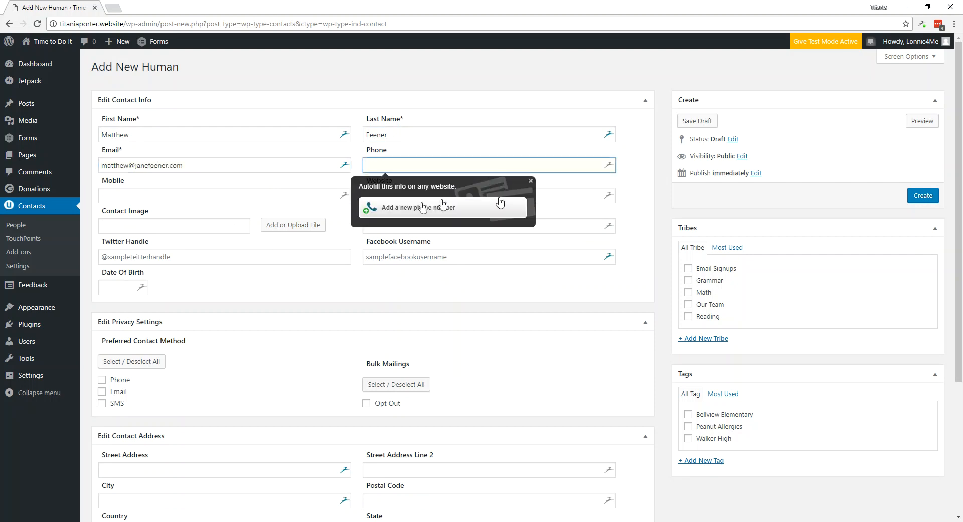
- Assign the Math tribe and Bellview Elementary tag, link the family organization, and create the contact
left_click(694, 293)
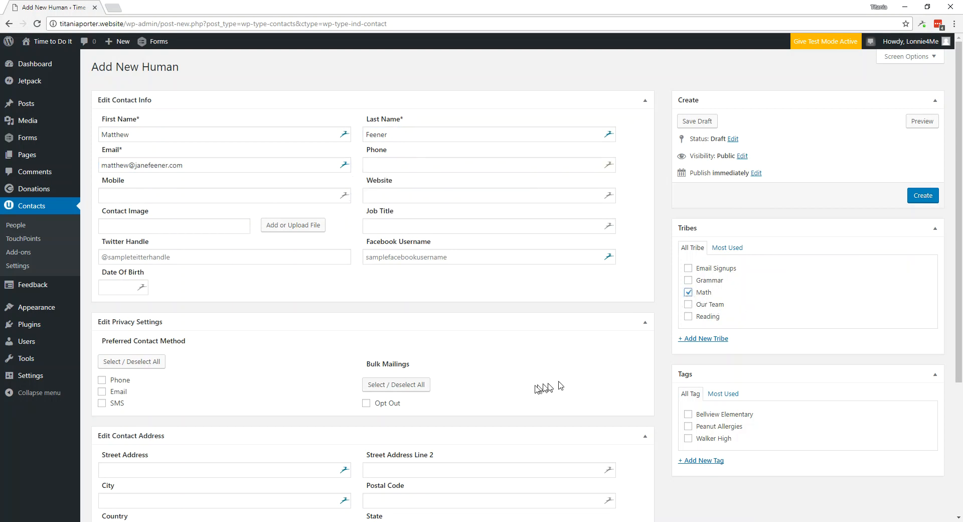
scroll(510, 395, "down", 4)
left_click(691, 226)
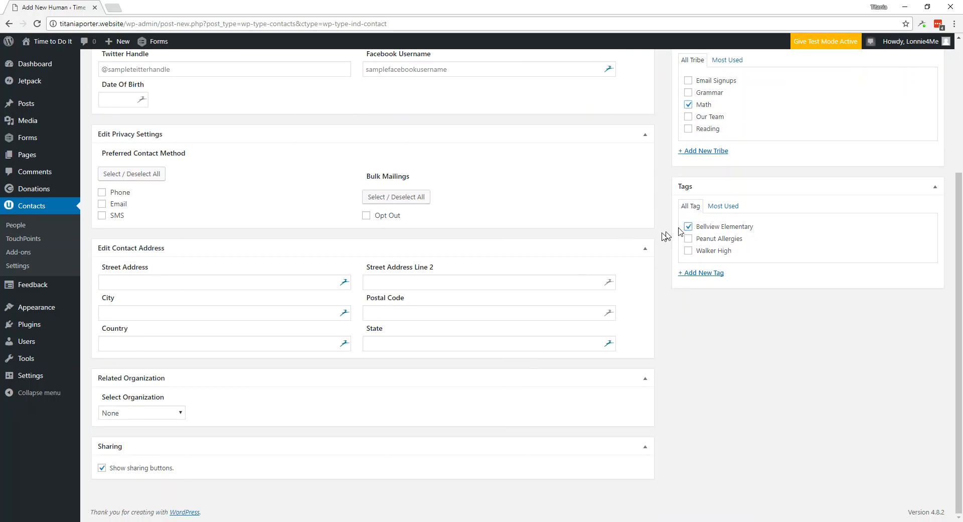
left_click(174, 417)
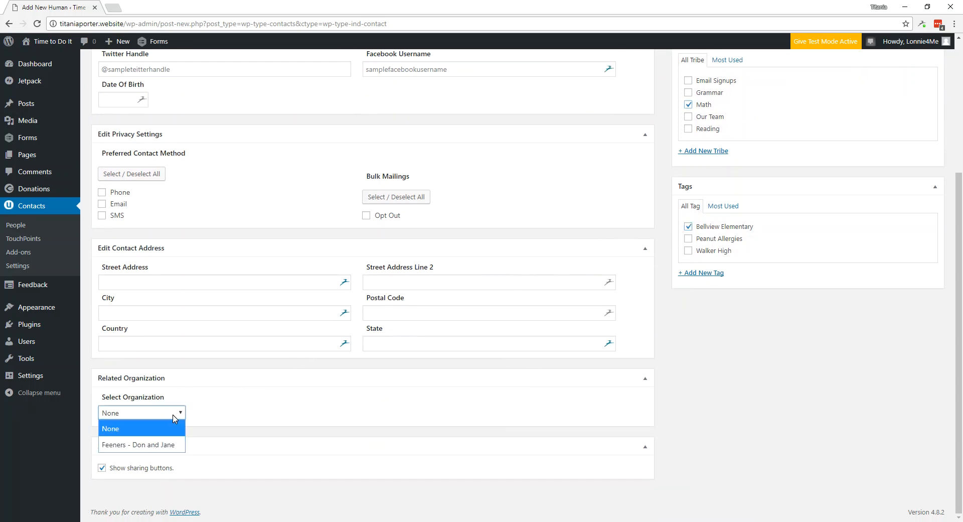
left_click(164, 445)
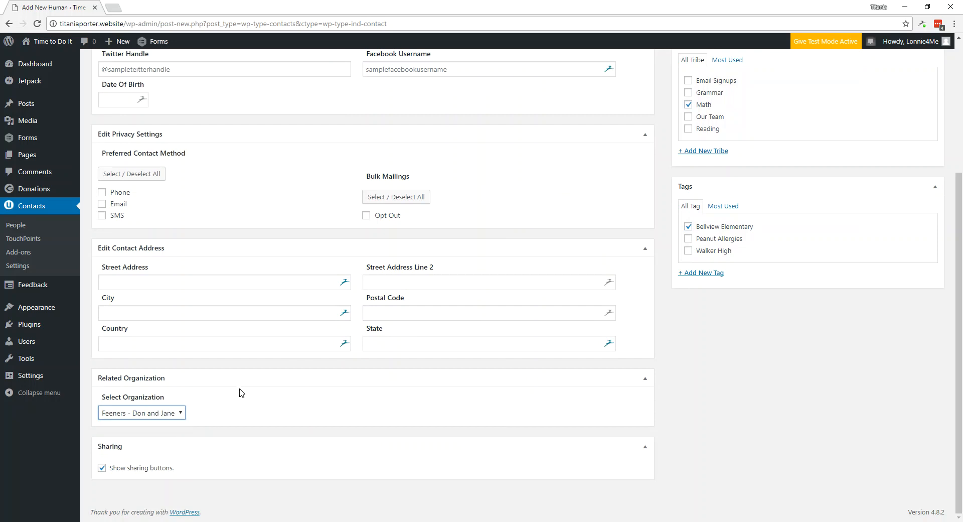
scroll(241, 393, "up", 4)
left_click(921, 197)
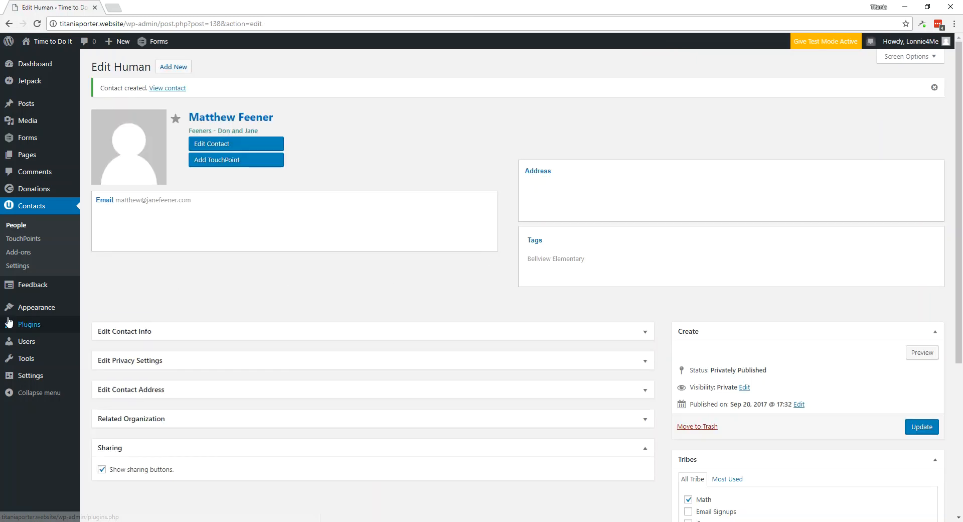
mouse_move(9, 322)
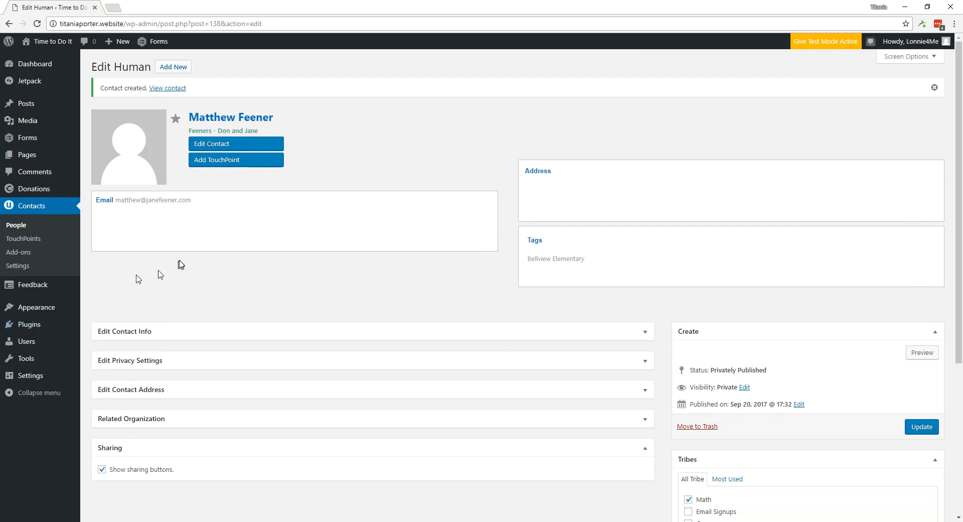
- Quick-add a TouchPoint for the family organization described 'Meetup to discuss needs'
left_click(35, 239)
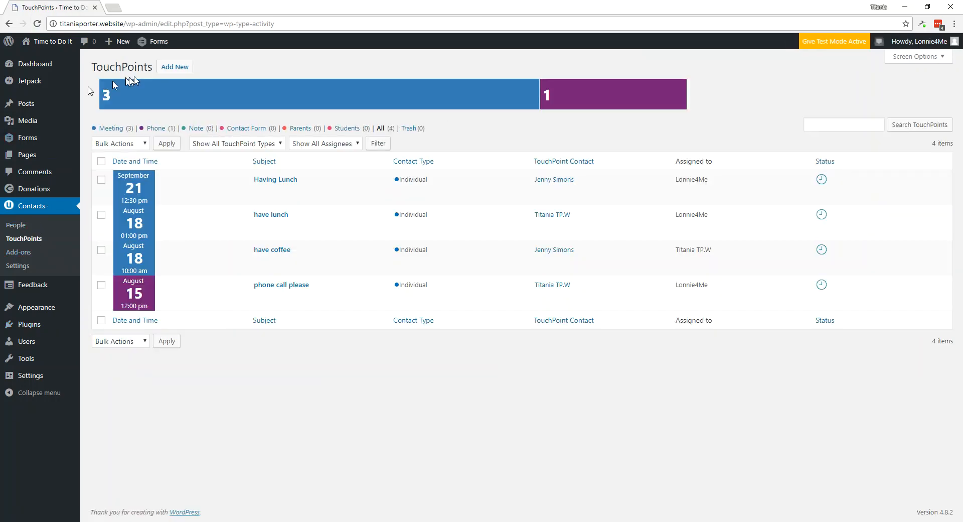
left_click(176, 67)
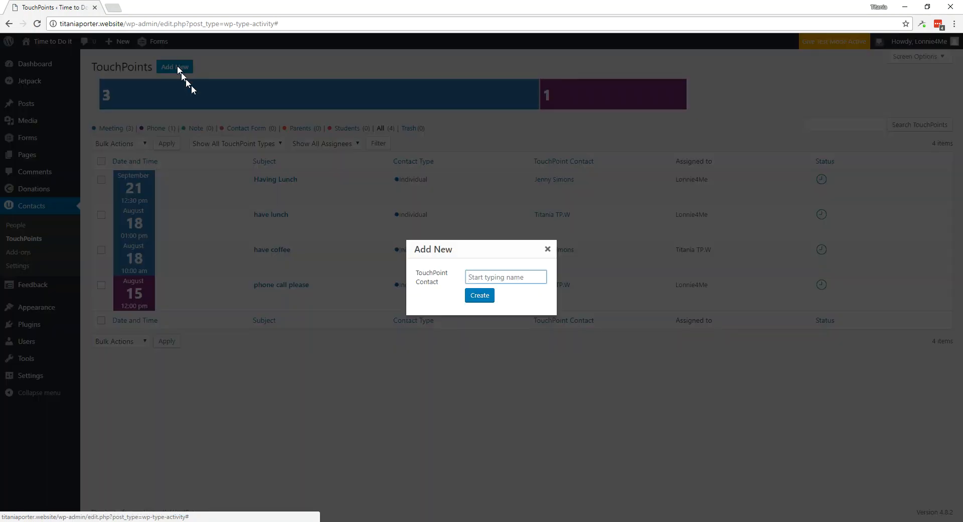
type("fee")
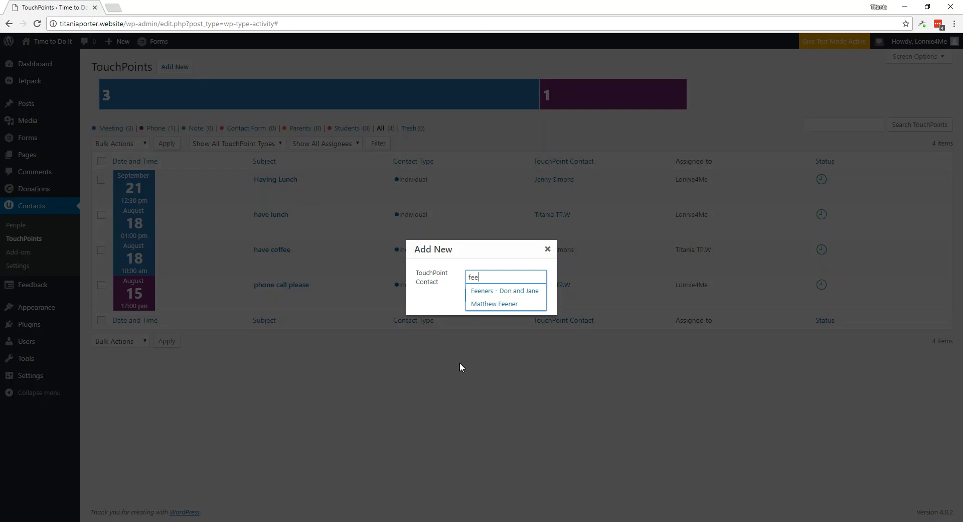
left_click(493, 292)
left_click(485, 298)
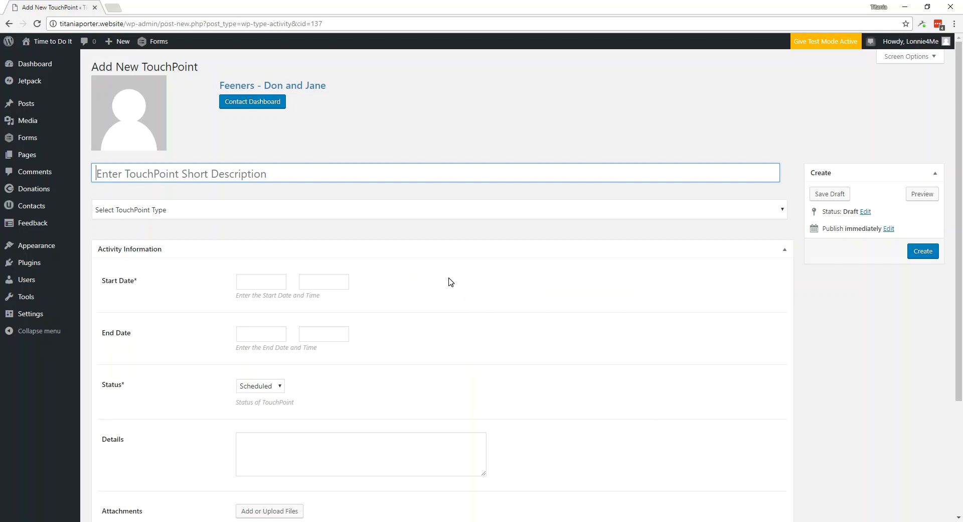
type("Meetu")
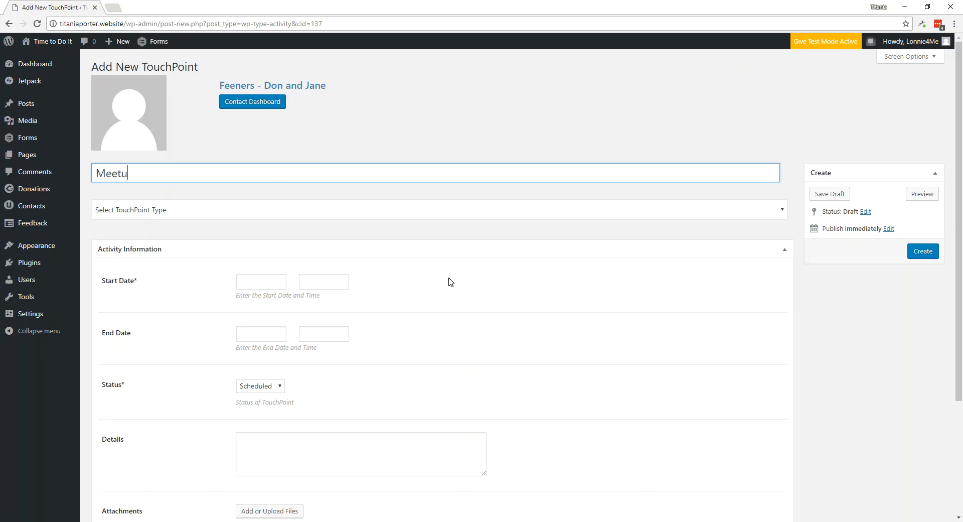
type("p to discuss needs")
- Set the TouchPoint type to Parents, starting 09/21/2017 at 4:00 PM
left_click(439, 217)
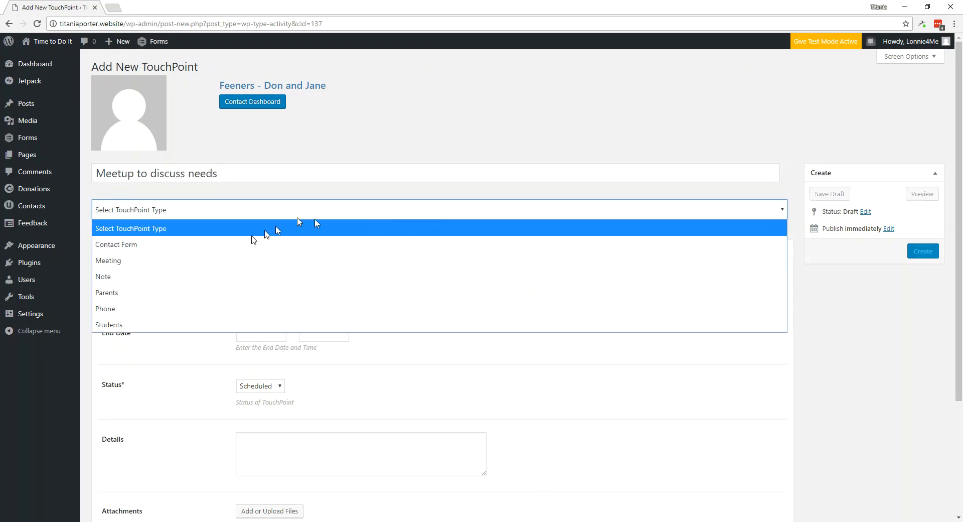
left_click(122, 295)
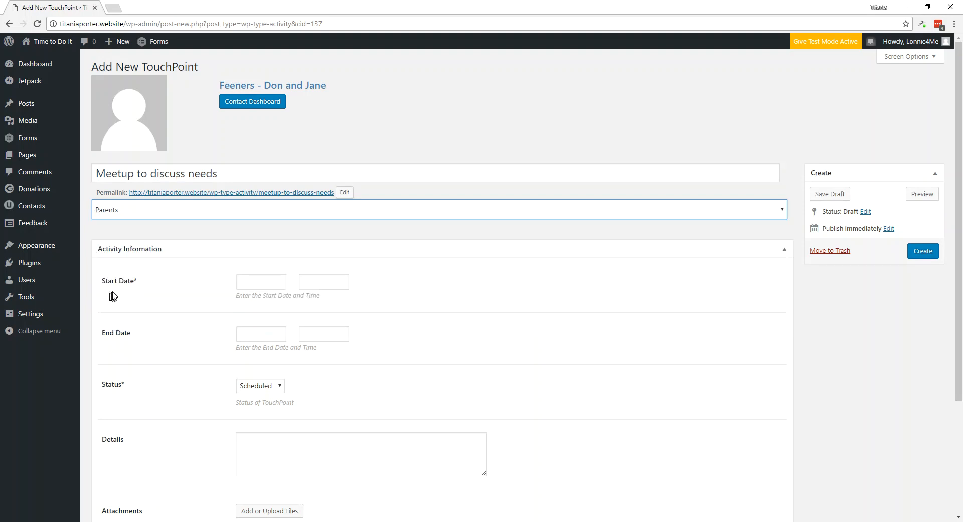
left_click(246, 281)
left_click(315, 387)
left_click(315, 283)
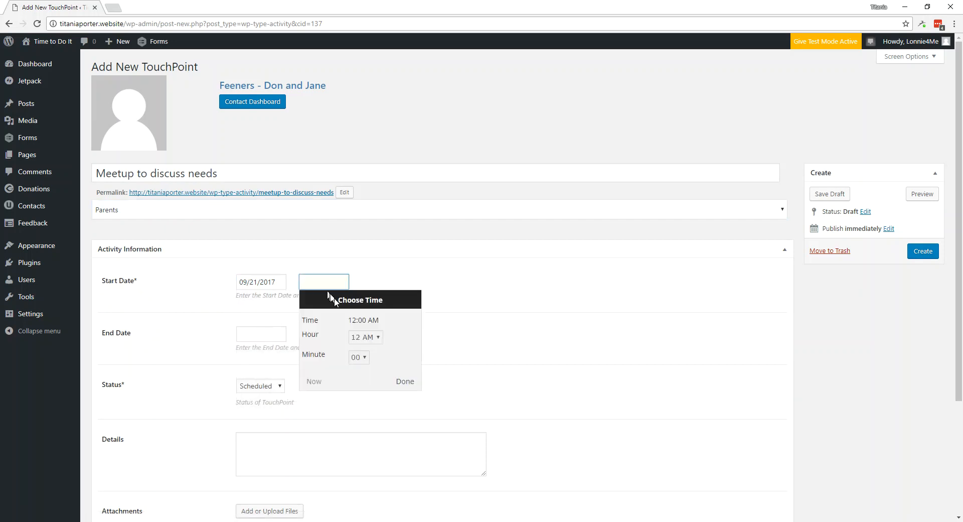
left_click(372, 336)
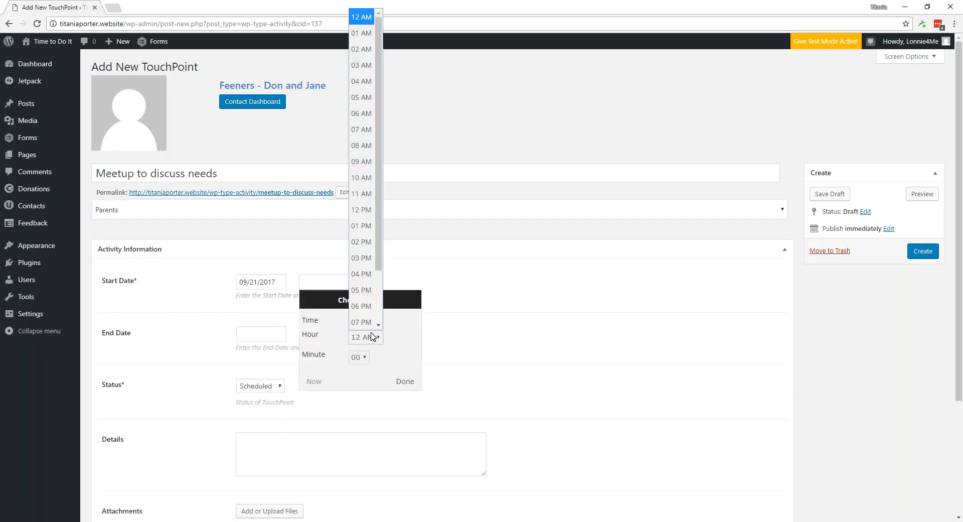
left_click(370, 274)
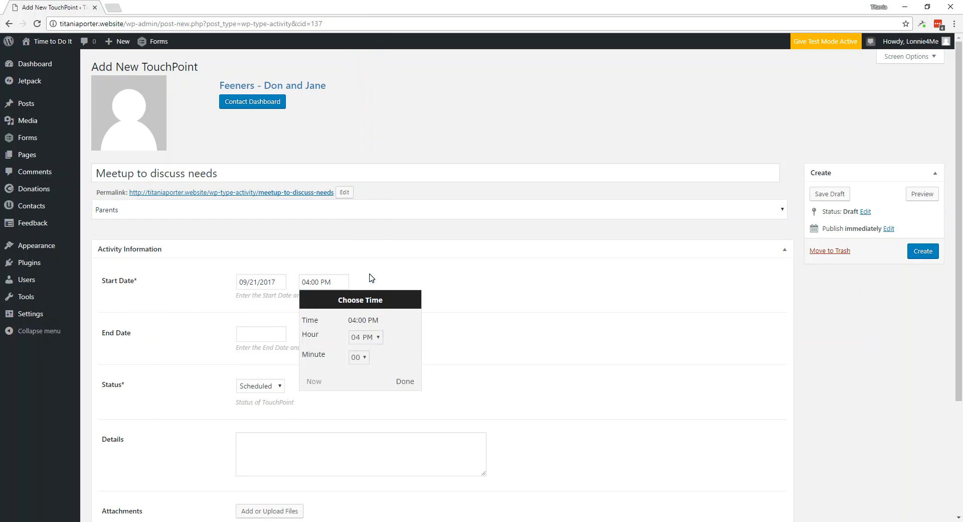
left_click(405, 382)
- Assign the TouchPoint to yourself and create it
scroll(405, 387, "down", 3)
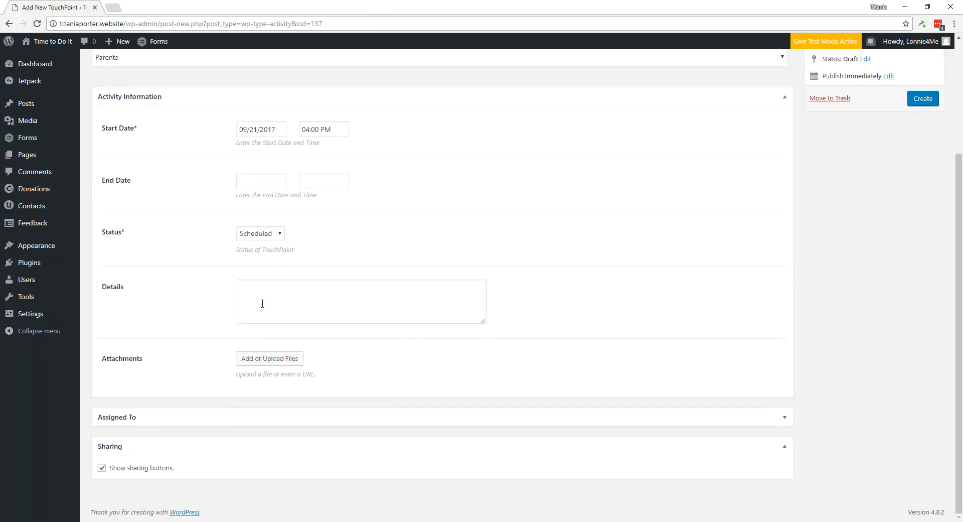
left_click(273, 417)
scroll(272, 411, "down", 2)
left_click(273, 361)
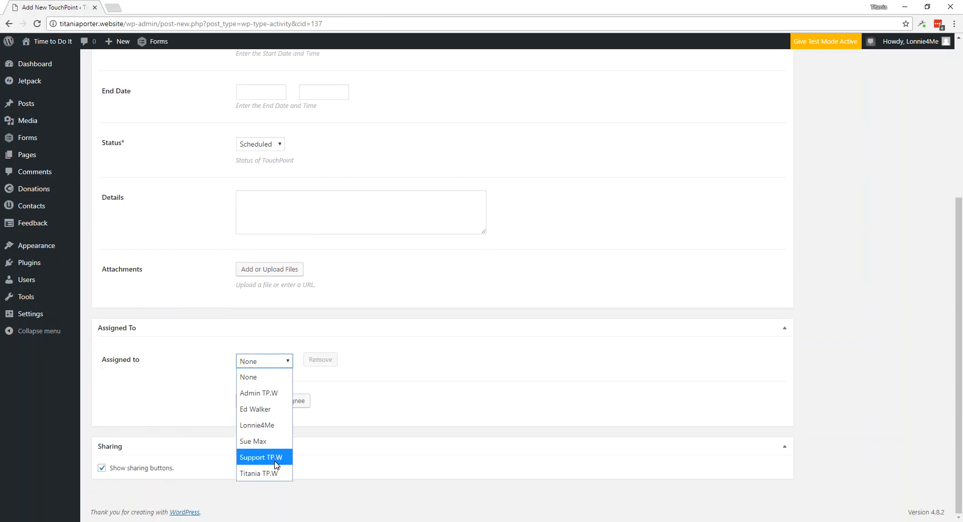
left_click(270, 425)
scroll(803, 417, "up", 5)
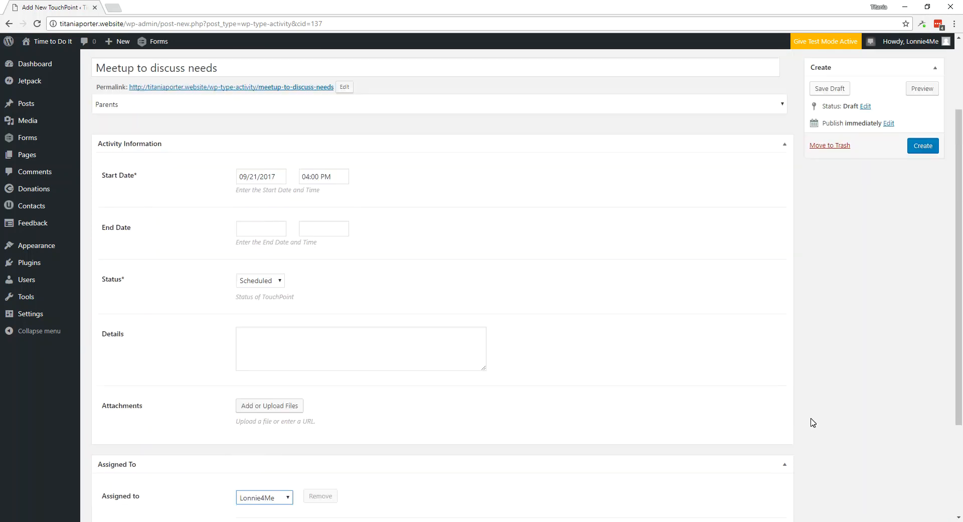
left_click(930, 249)
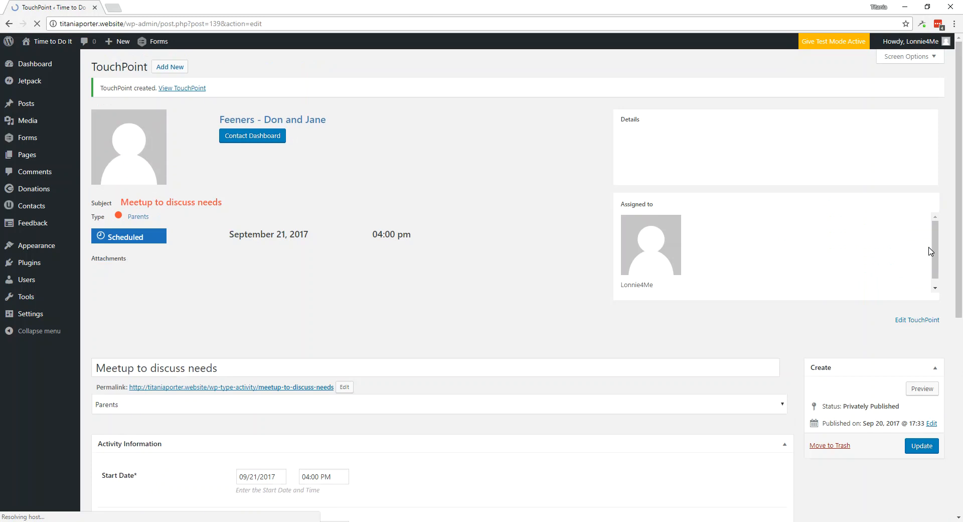
- Start a new TouchPoint for the student contact, described 'tutoring block', with type Students
left_click(163, 73)
type("matthew")
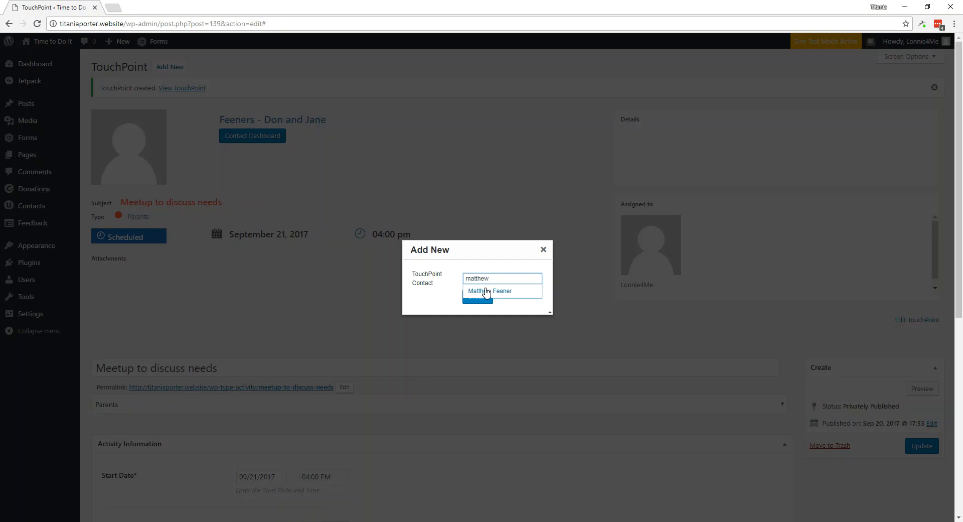
left_click(486, 292)
left_click(480, 297)
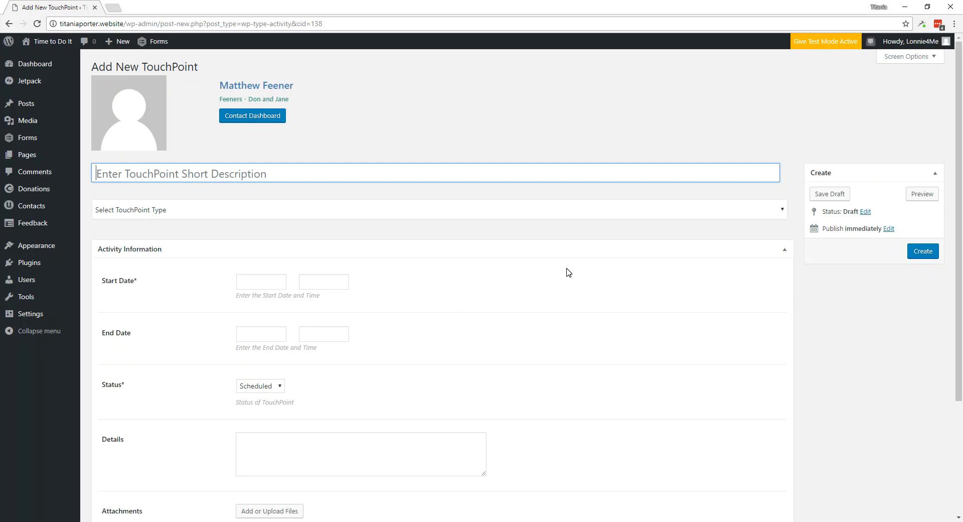
type("tutoring block")
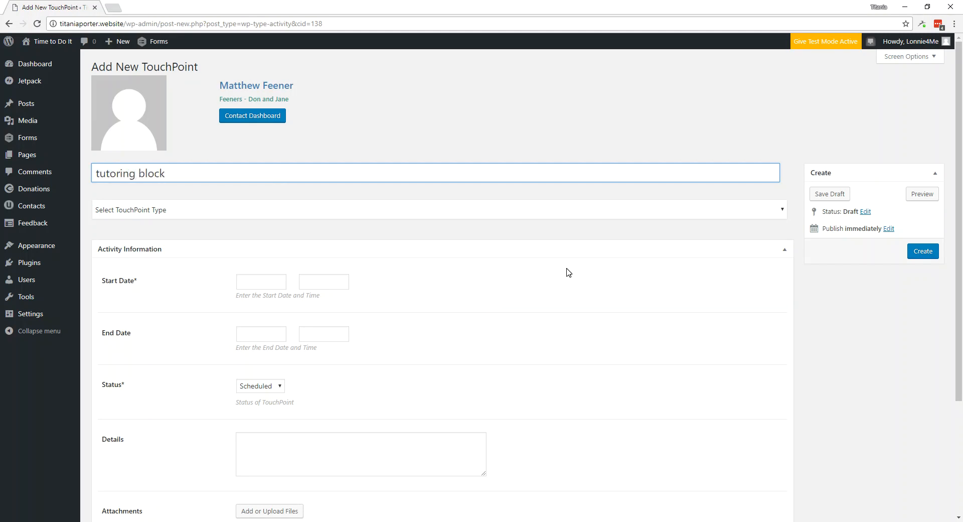
left_click(536, 213)
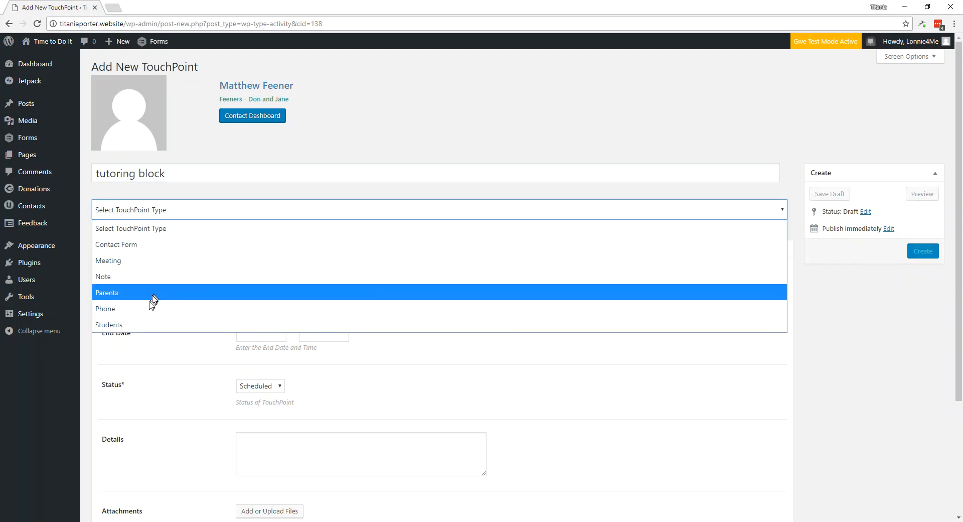
left_click(123, 326)
- Schedule the TouchPoint for 09/22/2017 from 3:00 PM to 4:00 PM
left_click(246, 282)
left_click(332, 387)
left_click(324, 282)
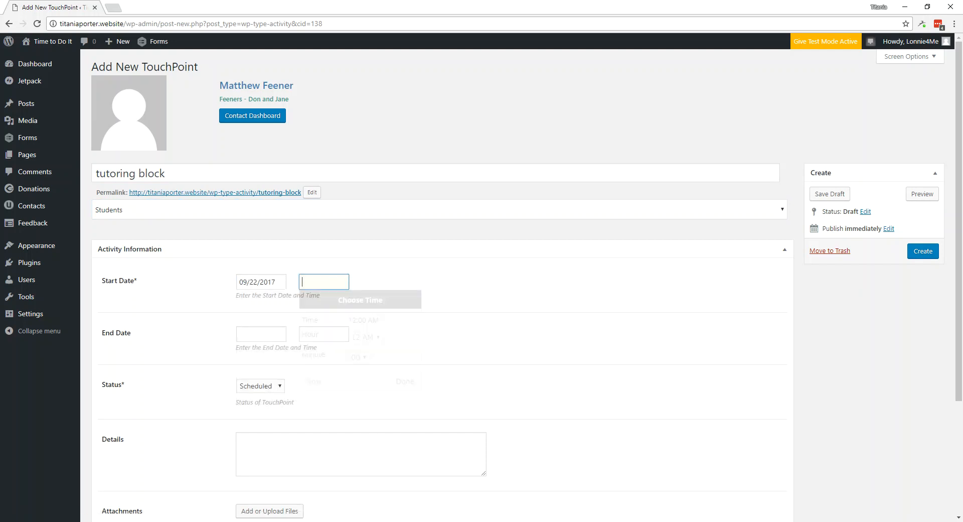
left_click(367, 339)
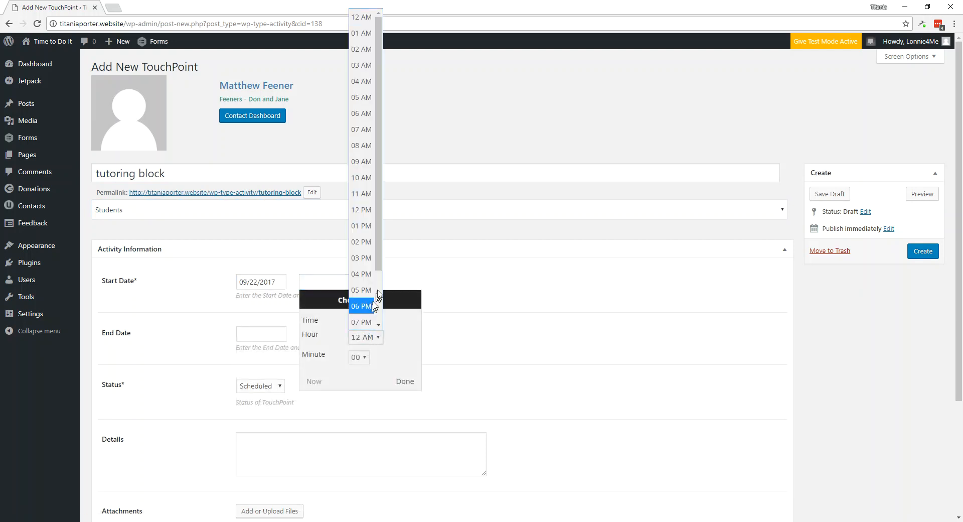
left_click(364, 259)
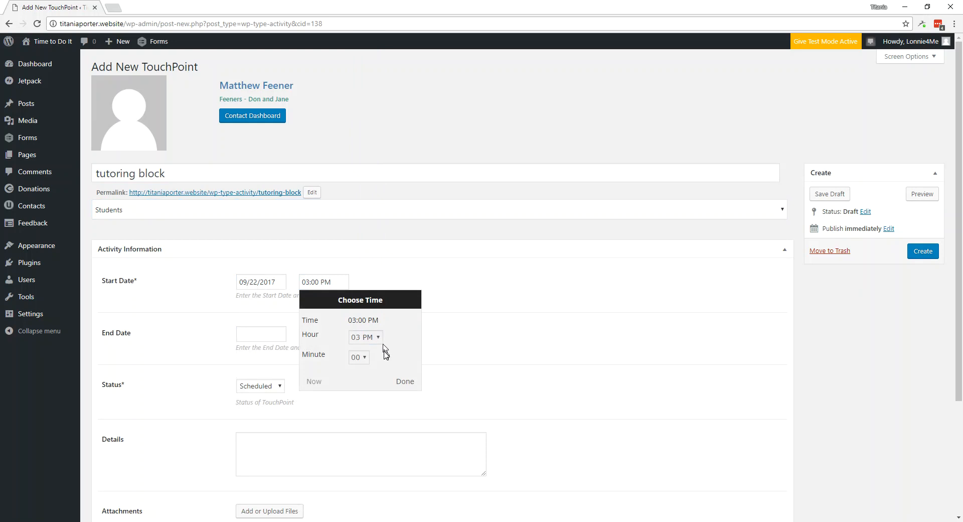
left_click(399, 387)
left_click(261, 334)
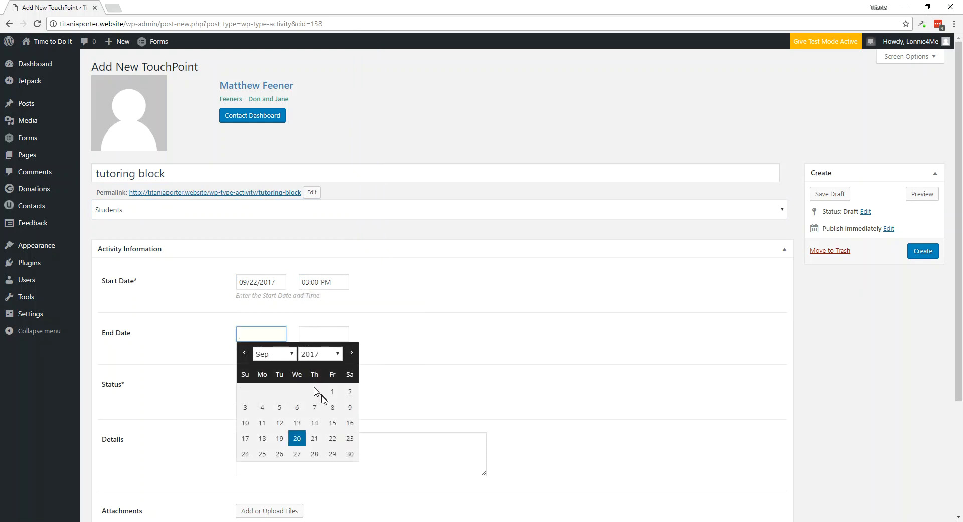
left_click(333, 438)
left_click(324, 335)
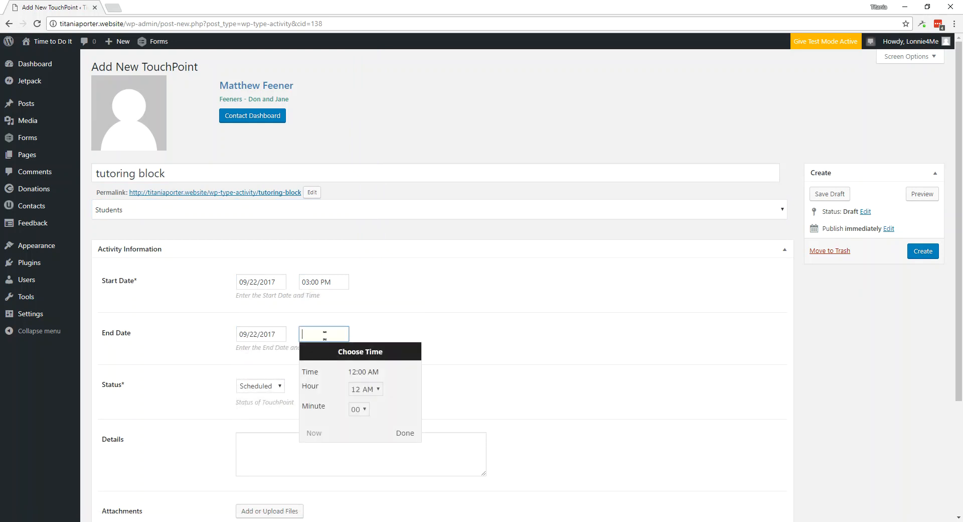
left_click(370, 387)
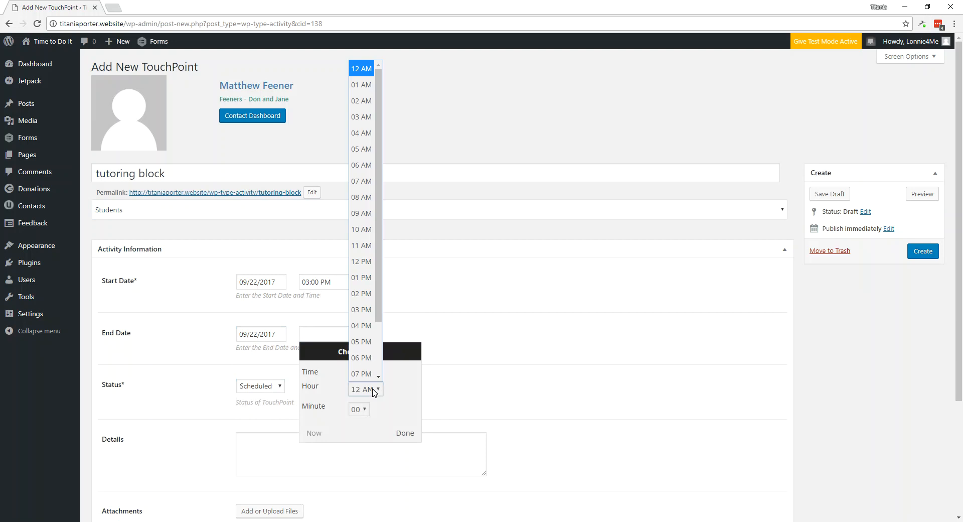
left_click(360, 334)
left_click(405, 435)
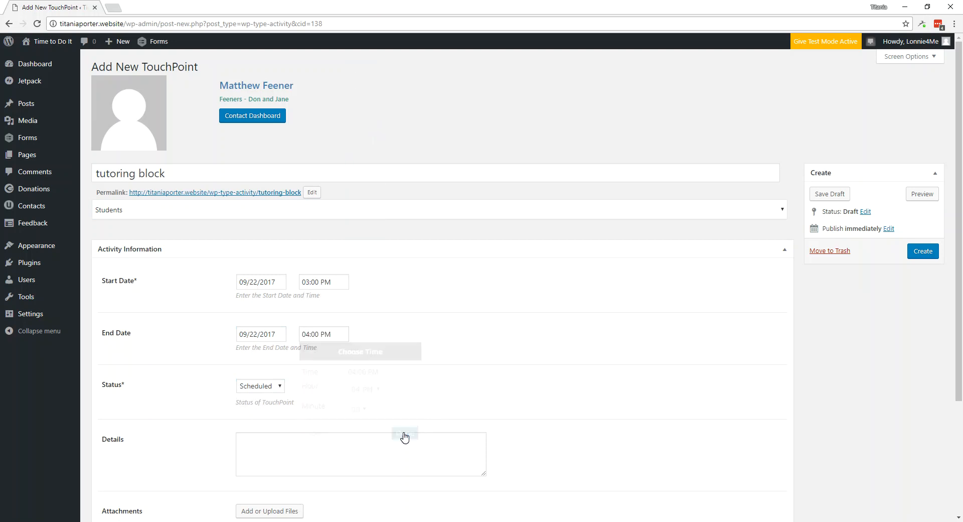
- Assign the TouchPoint to a staff member and create it
scroll(624, 407, "down", 3)
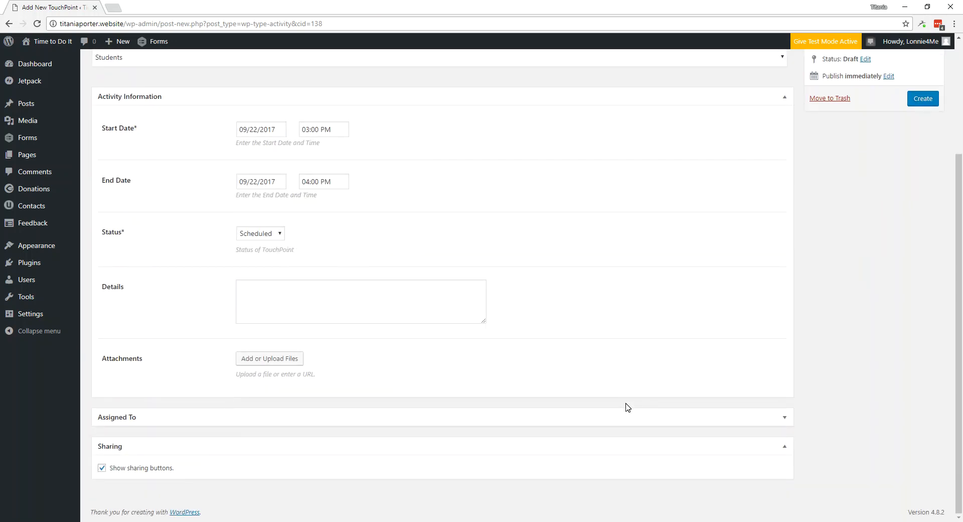
left_click(316, 422)
left_click(277, 454)
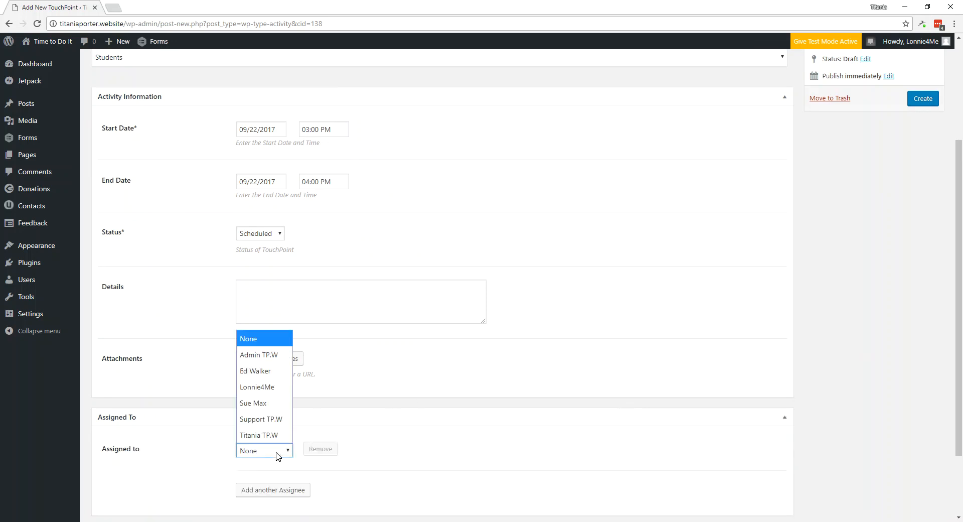
left_click(245, 372)
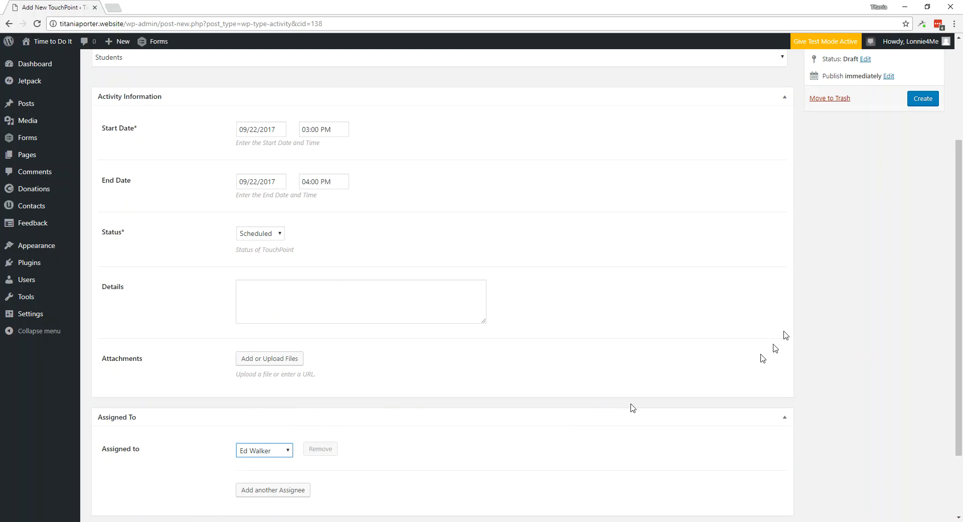
left_click(923, 100)
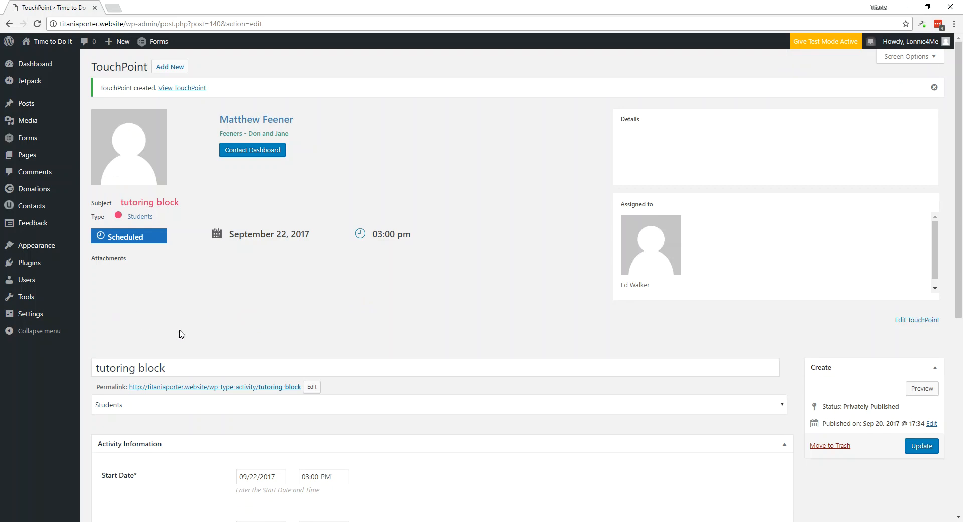
- Go to the WordPress Dashboard home page with the Quick Add TouchPoint panel
mouse_move(36, 71)
mouse_move(26, 207)
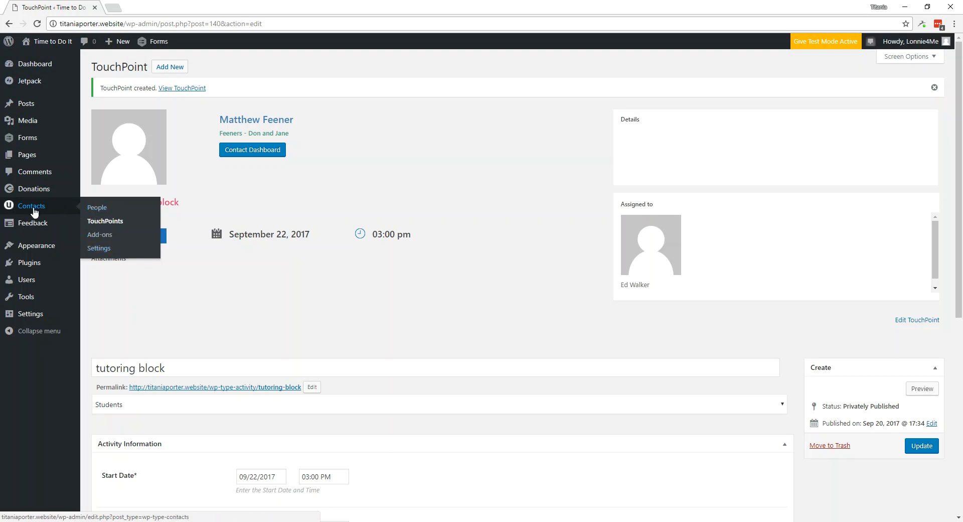
left_click(37, 62)
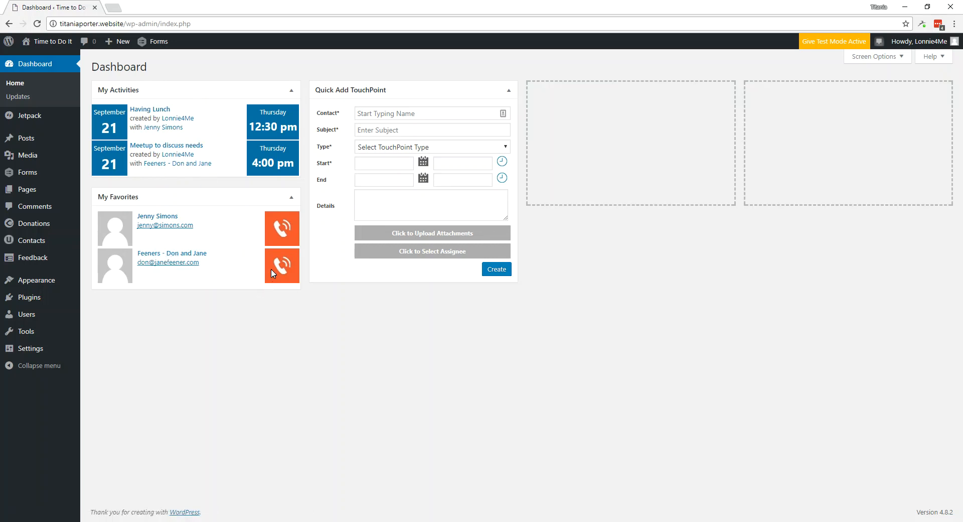
- In Quick Add TouchPoint, choose the student contact and enter subject 'needs to call home for a ride'
left_click(438, 115)
type("matt")
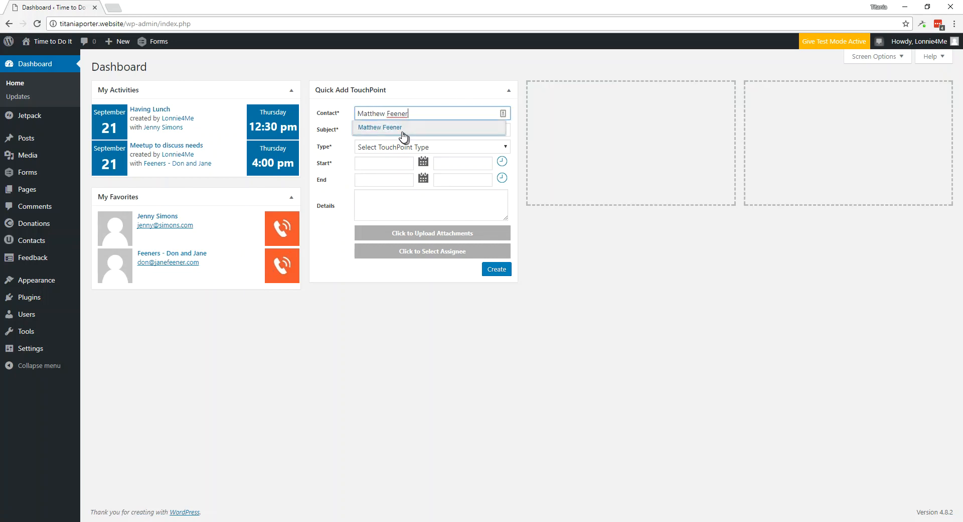
left_click(399, 128)
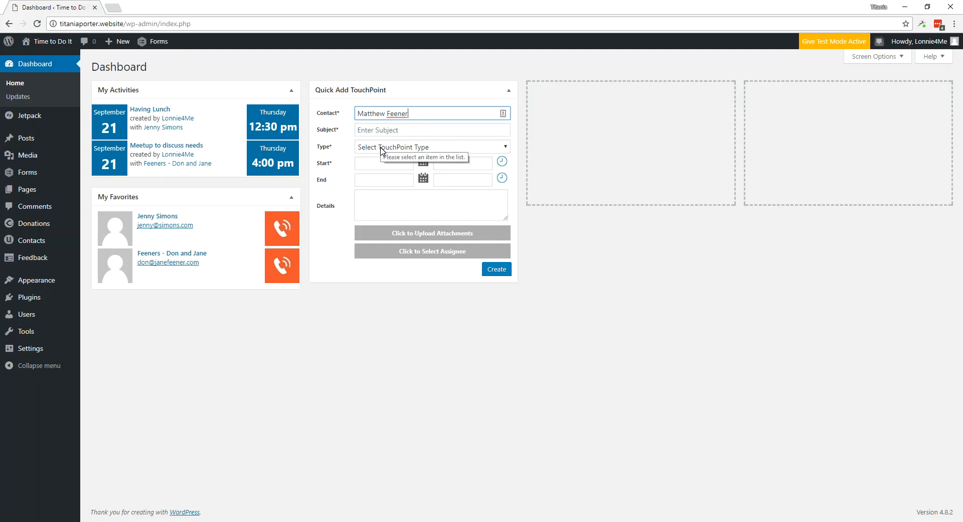
left_click(381, 130)
type("needs to call home for a ride")
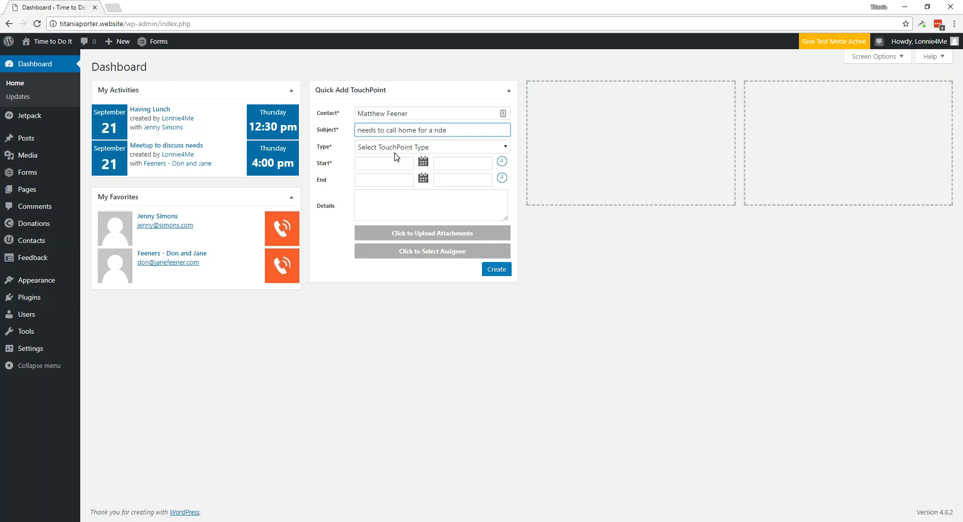
- Set the quick TouchPoint type to Students, start date 09-22-2017, and create it
left_click(467, 149)
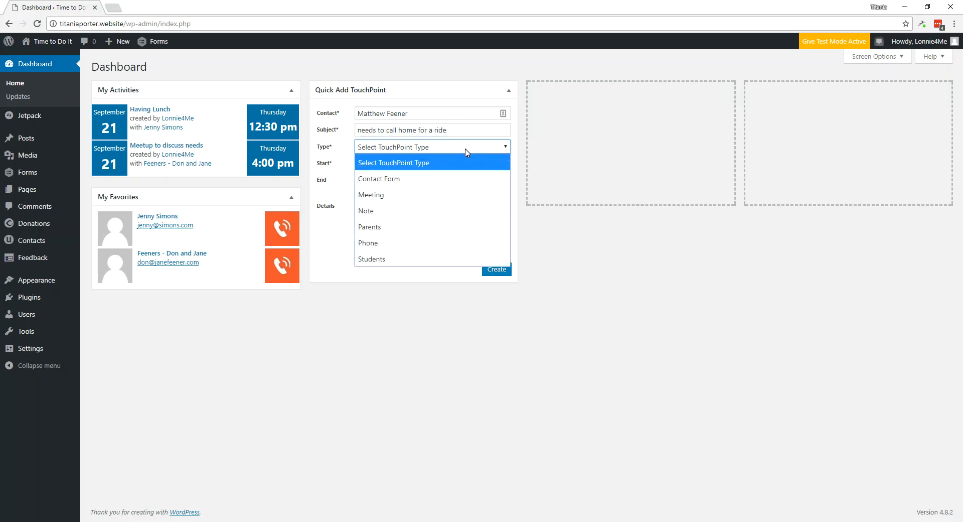
left_click(376, 259)
left_click(384, 167)
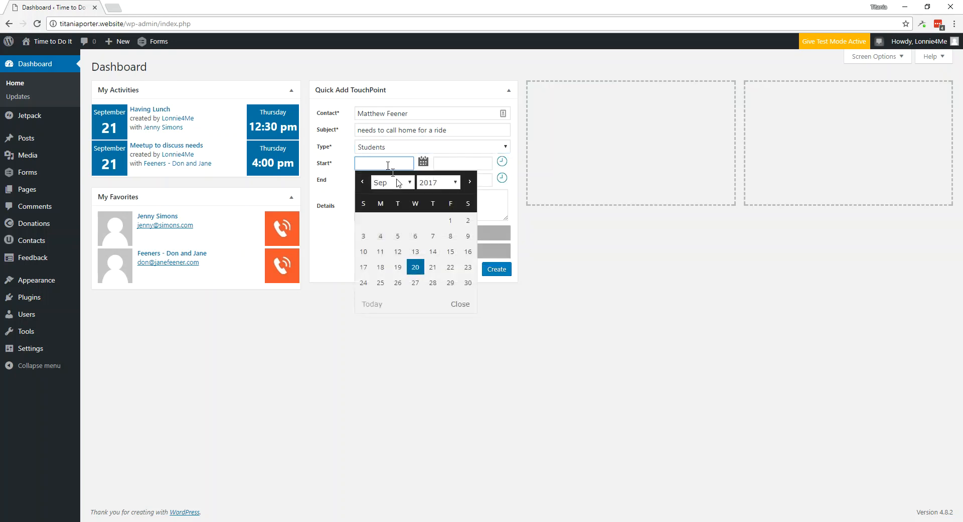
left_click(450, 268)
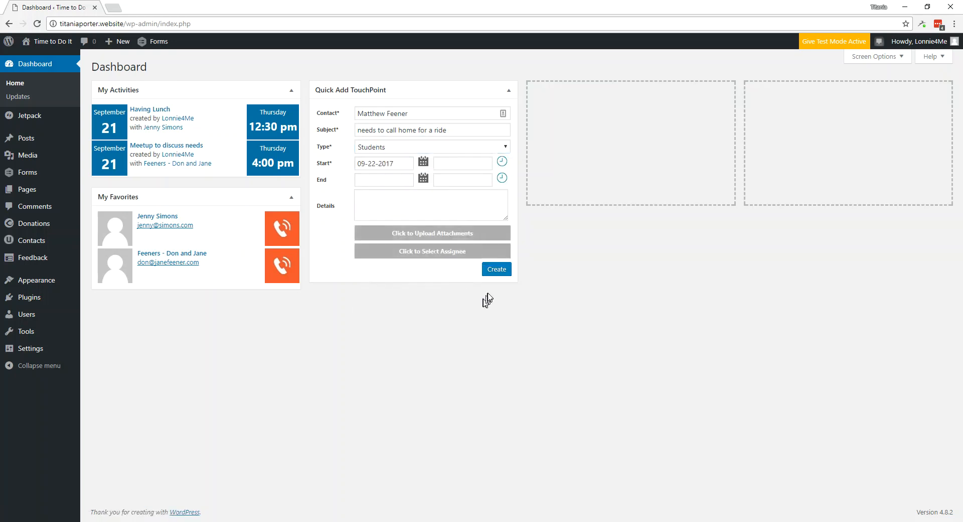
left_click(496, 270)
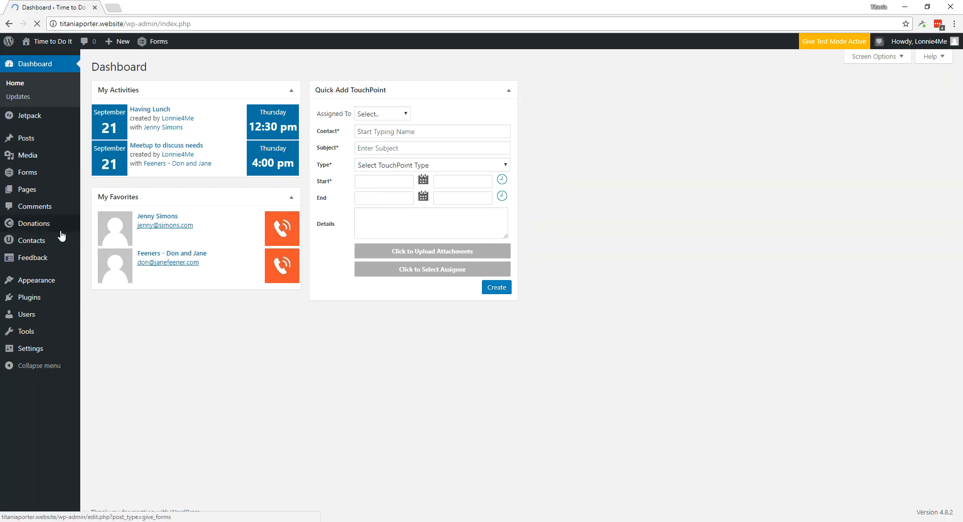
left_click(44, 246)
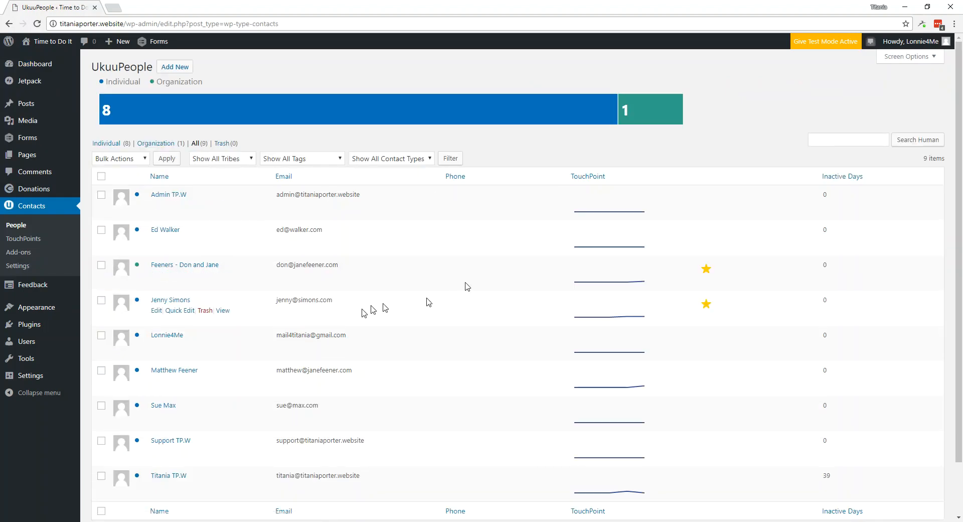
- Open the student contact's Edit Human page listing both September 22 TouchPoints
left_click(174, 371)
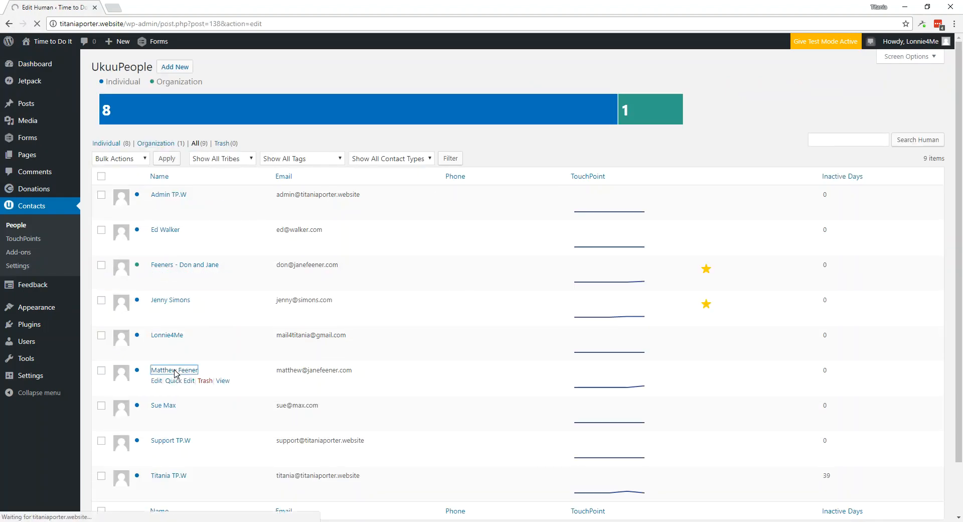
mouse_move(235, 345)
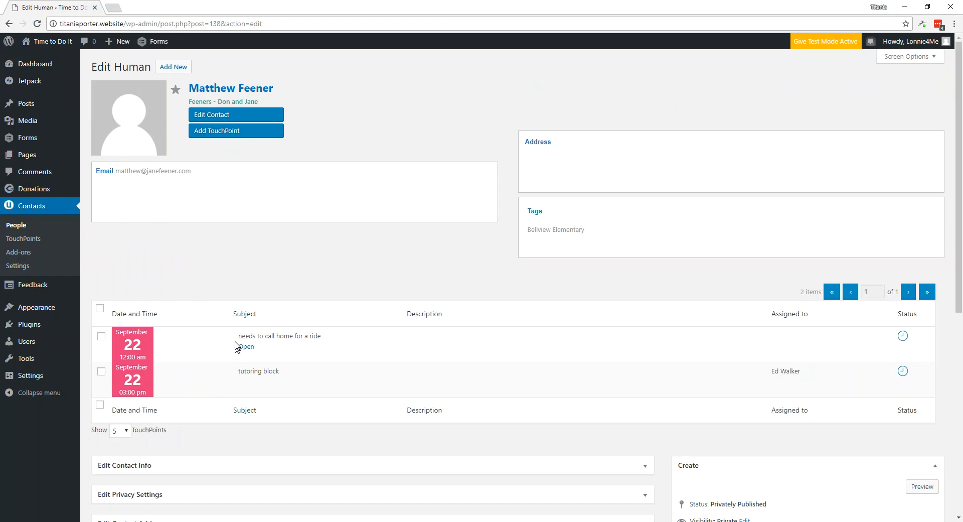